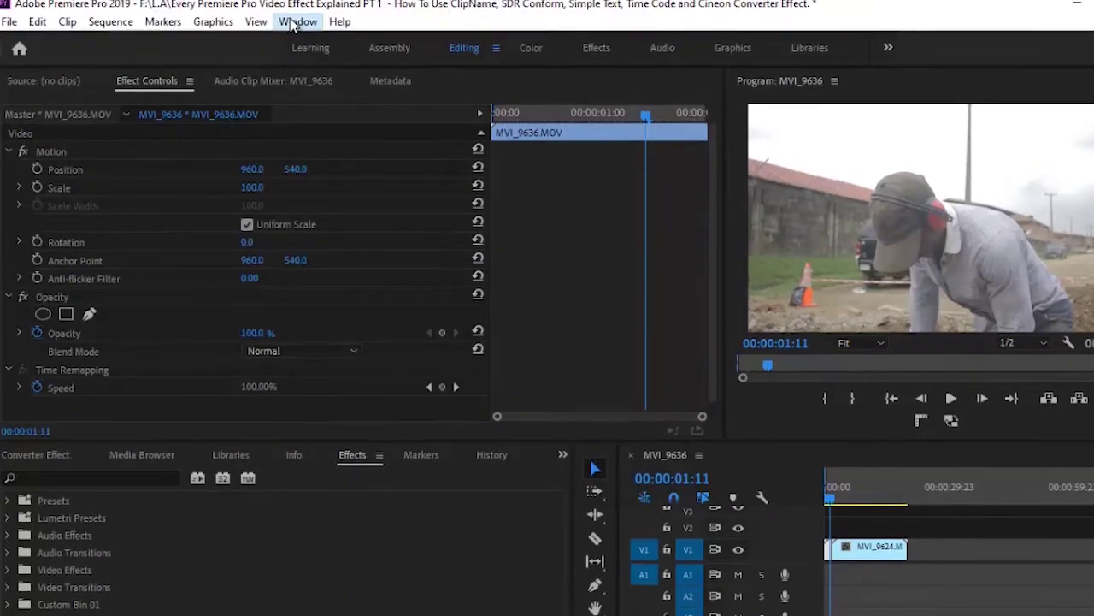
- Open the Lumetri Scopes as a floating window and reposition it above the timeline
click(298, 21)
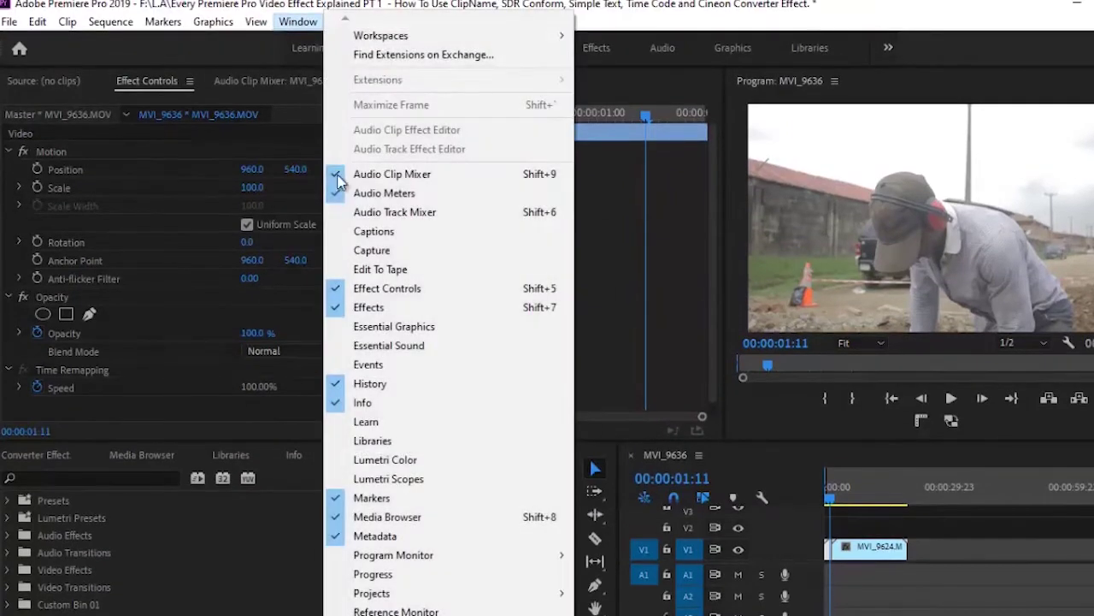
click(388, 479)
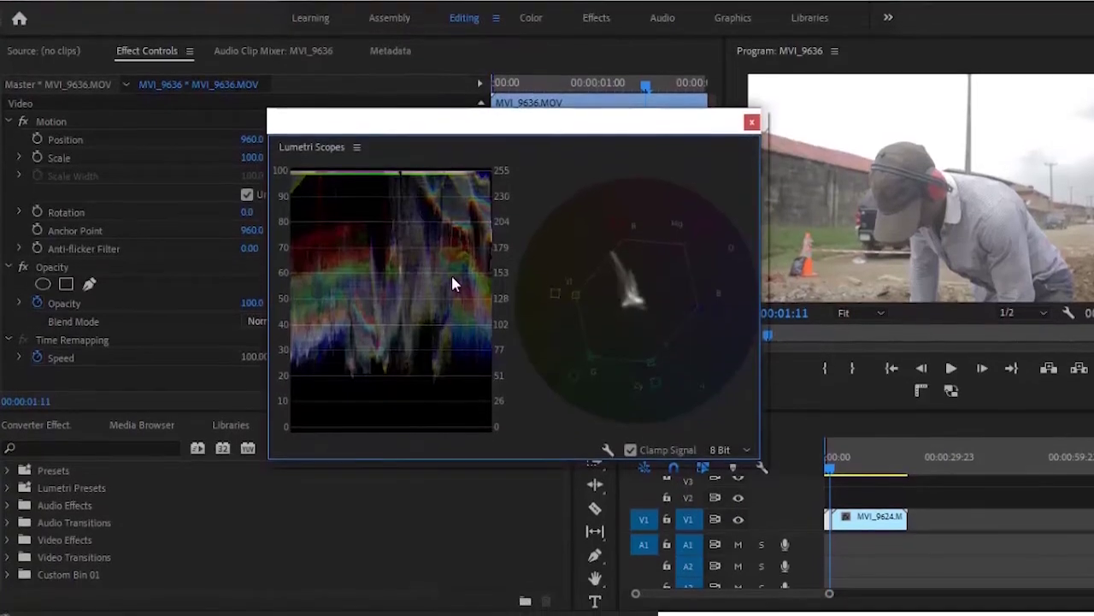
drag(580, 132, 550, 126)
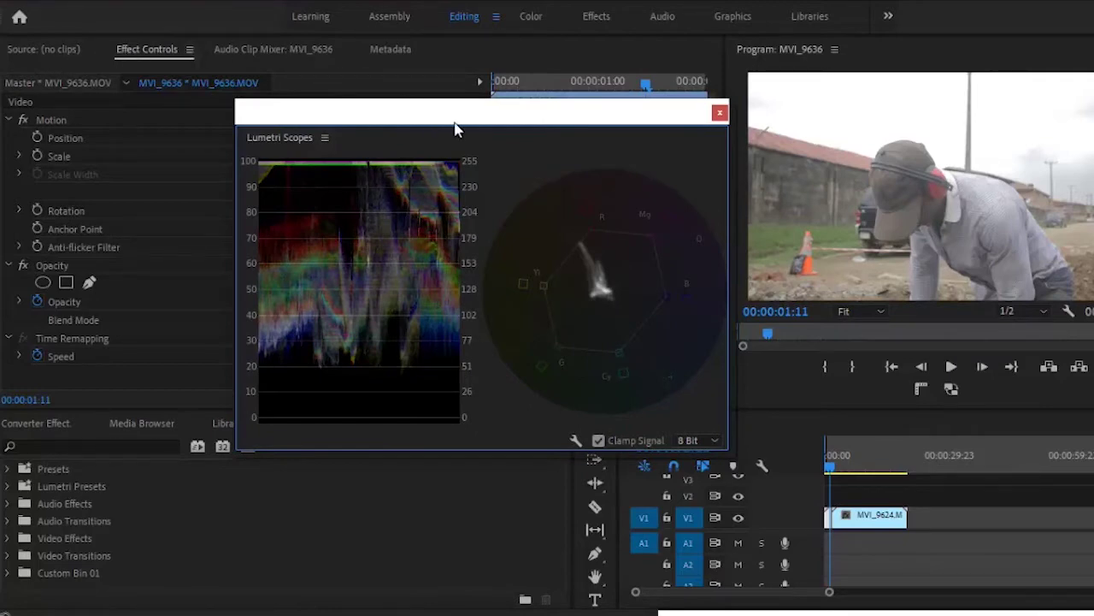
drag(454, 127, 330, 73)
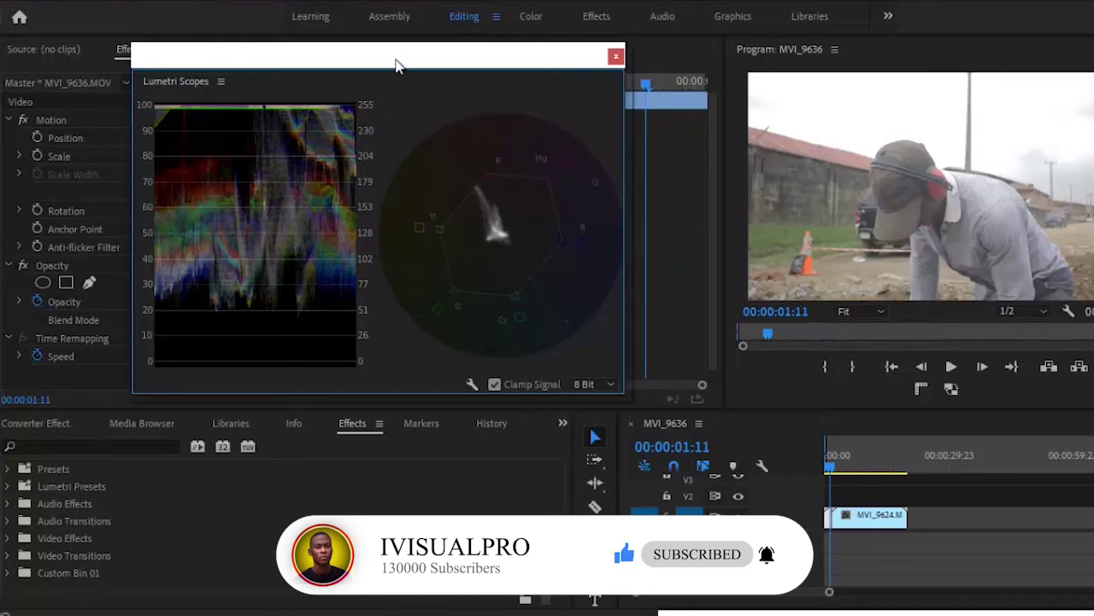
drag(398, 66, 572, 72)
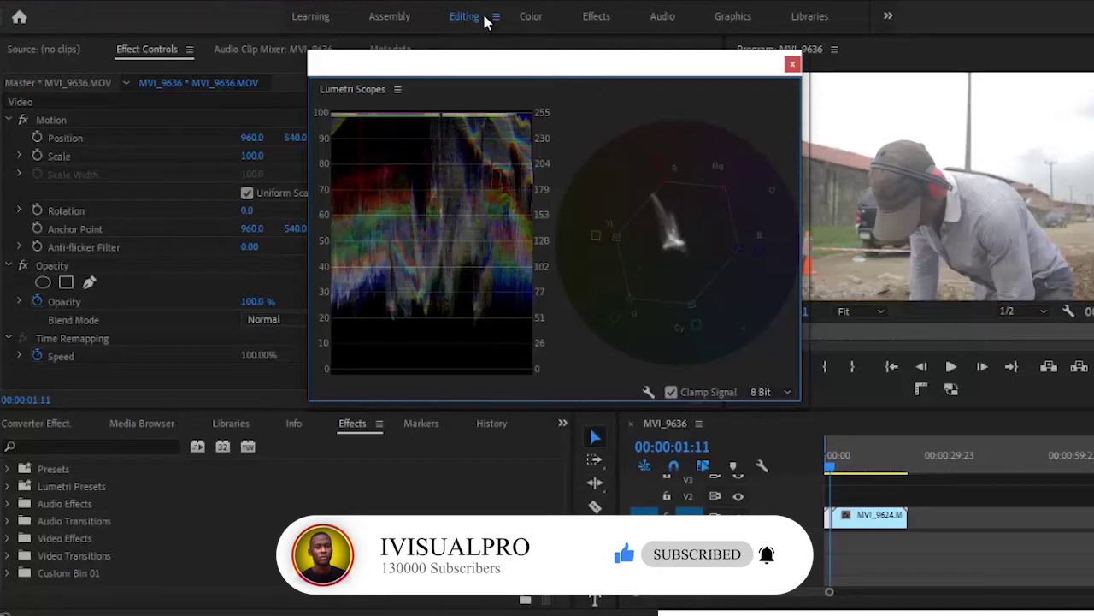
- Switch to the Effects workspace and apply the Cineon Converter from the Utility video effects to the first clip, MVI_9636.MOV
click(594, 19)
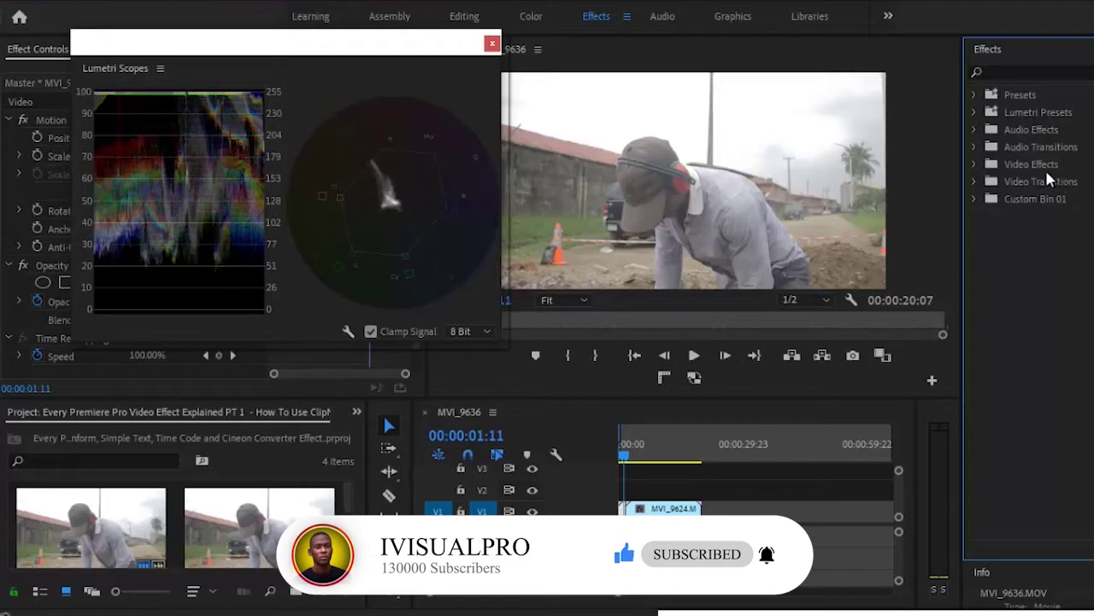
click(973, 165)
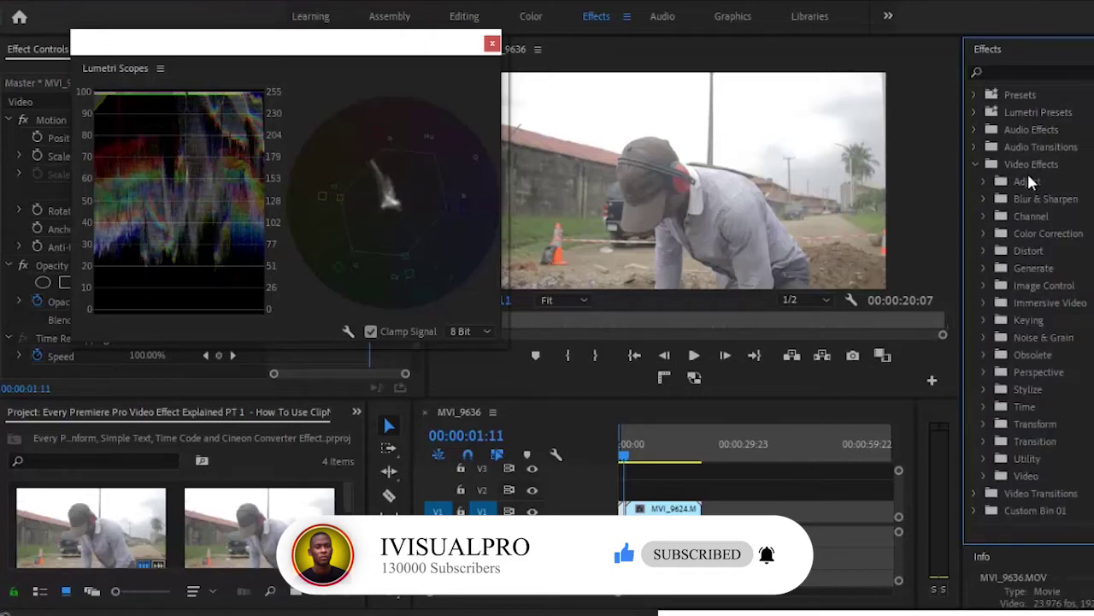
click(984, 473)
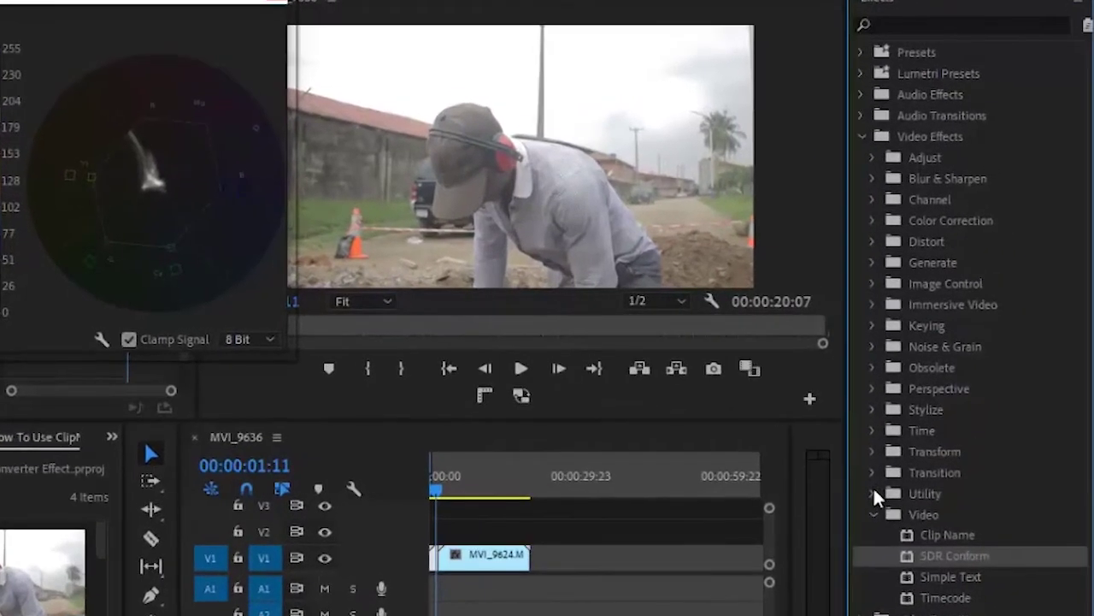
click(874, 493)
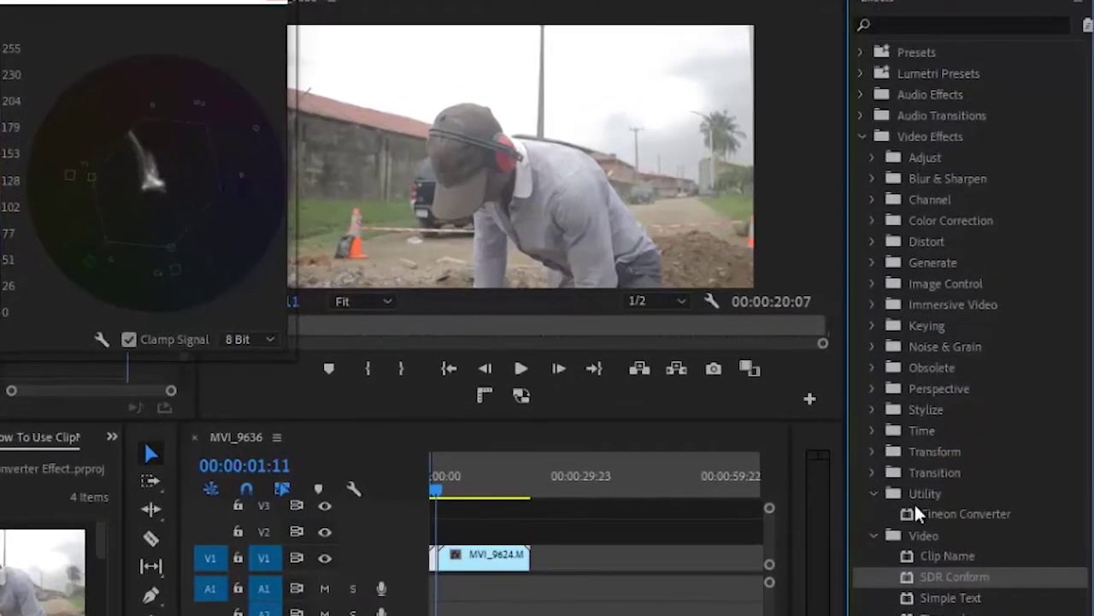
click(939, 512)
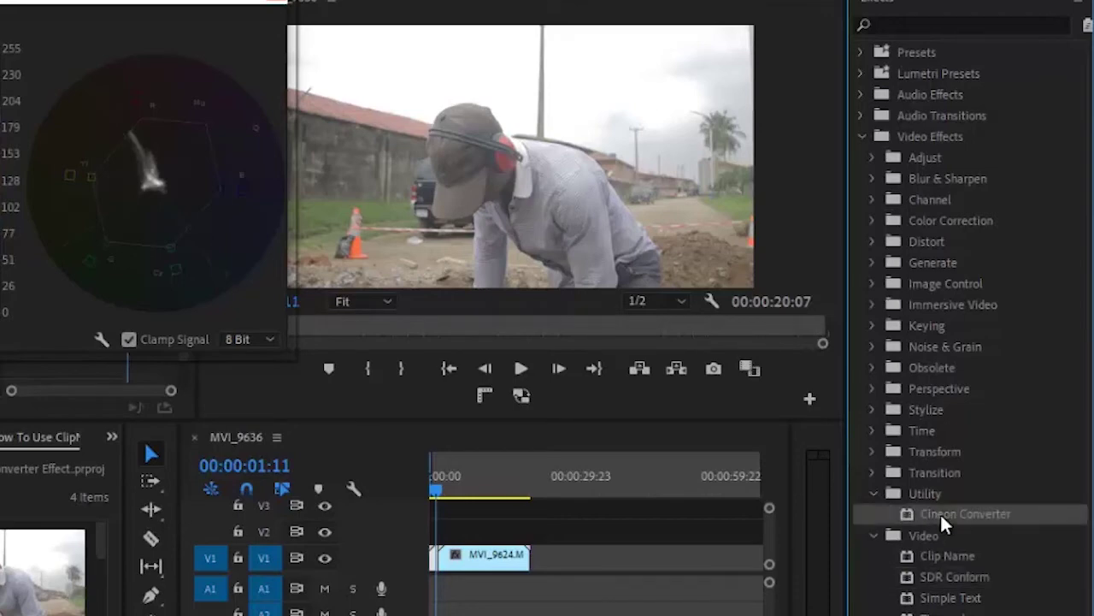
drag(940, 512, 438, 562)
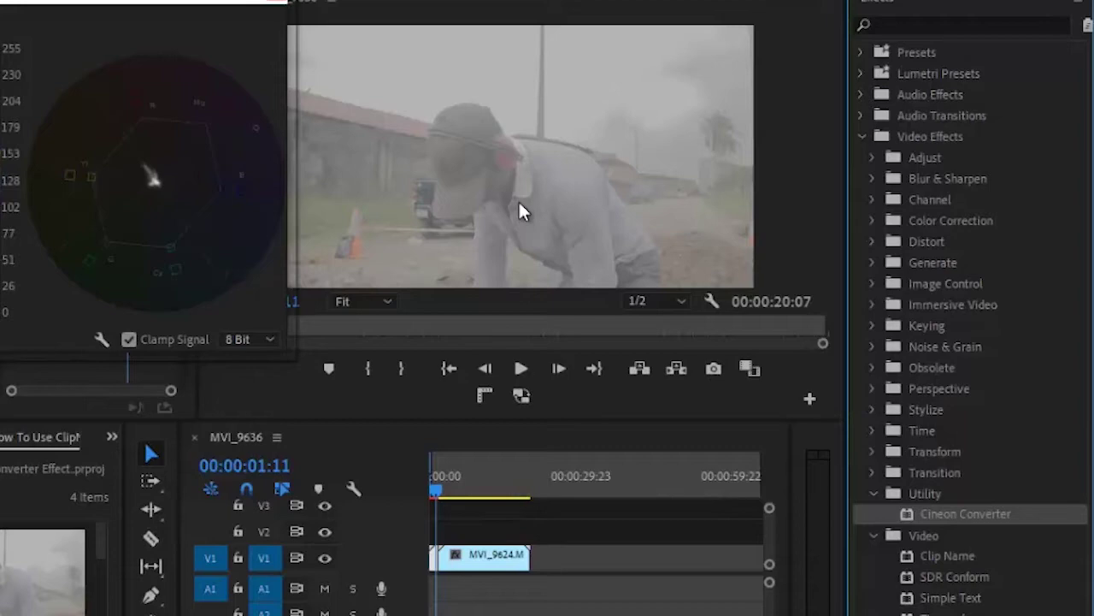
- Move the Lumetri Scopes clear of the program image and toggle the Cineon Converter off and on to compare the footage
drag(120, 37, 821, 11)
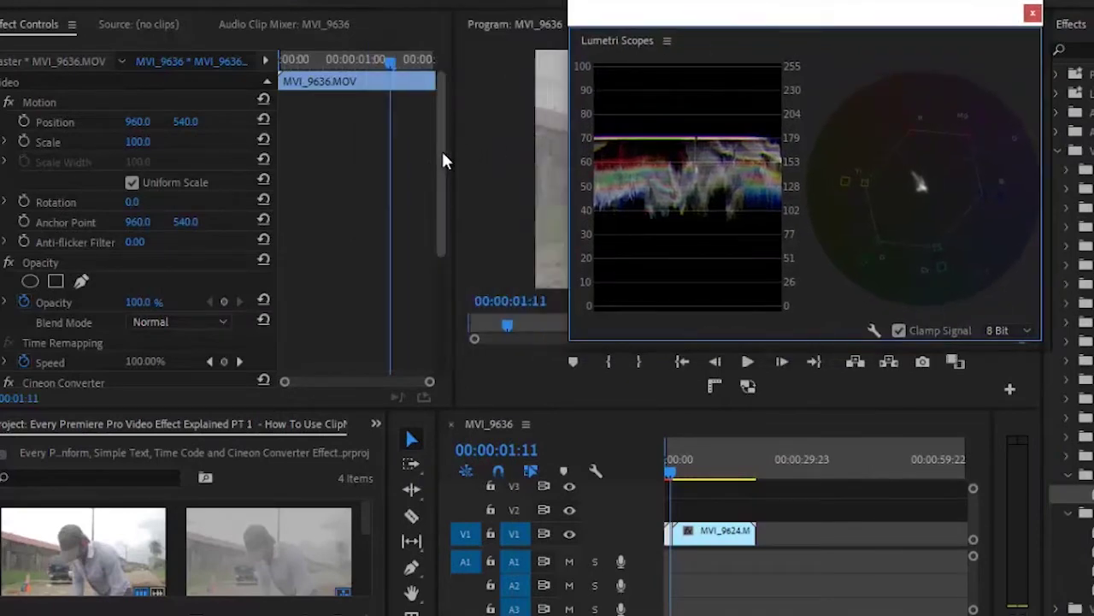
scroll(441, 156, down, 6)
scroll(110, 269, up, 1)
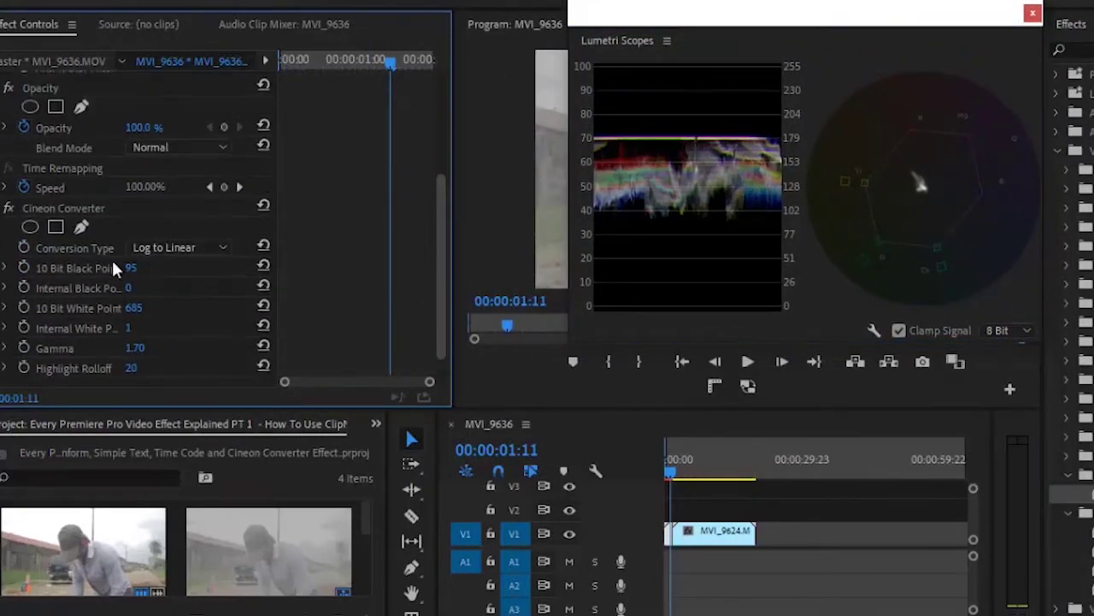
scroll(116, 264, down, 2)
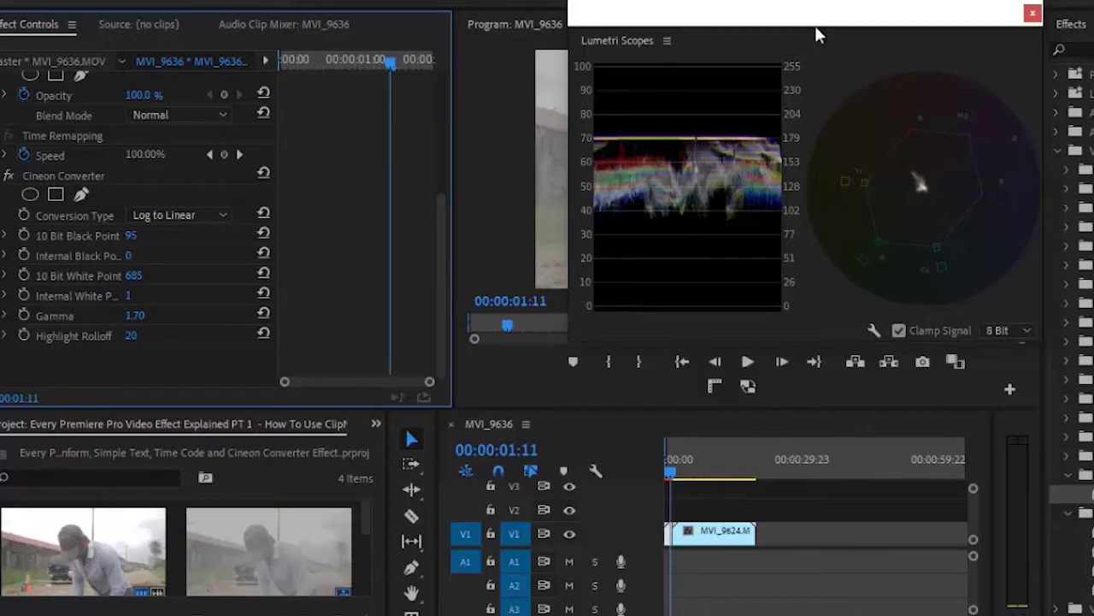
drag(808, 18, 460, 452)
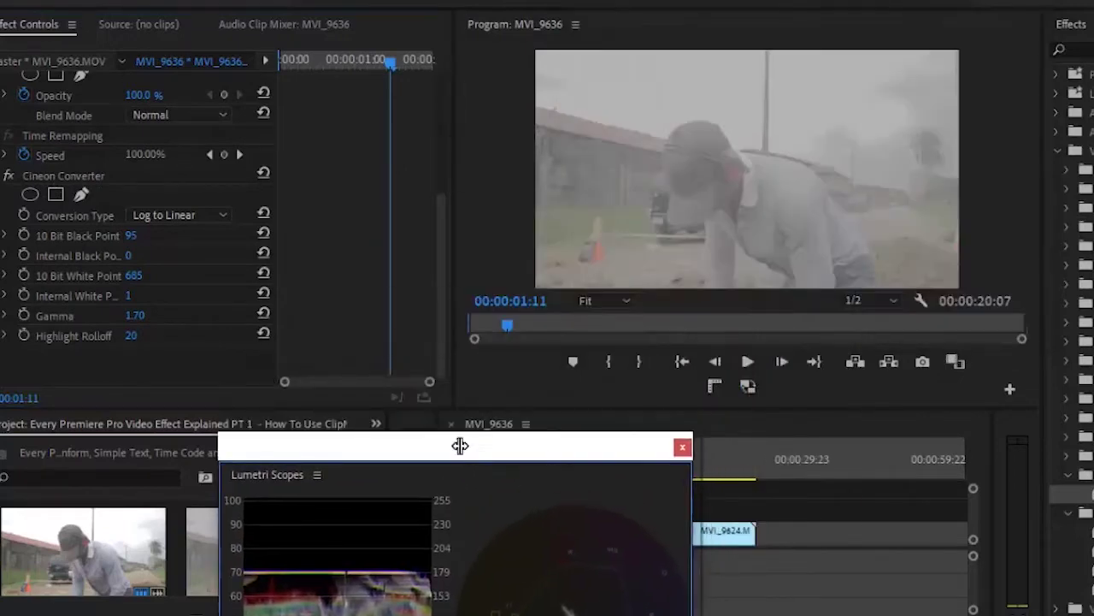
click(8, 177)
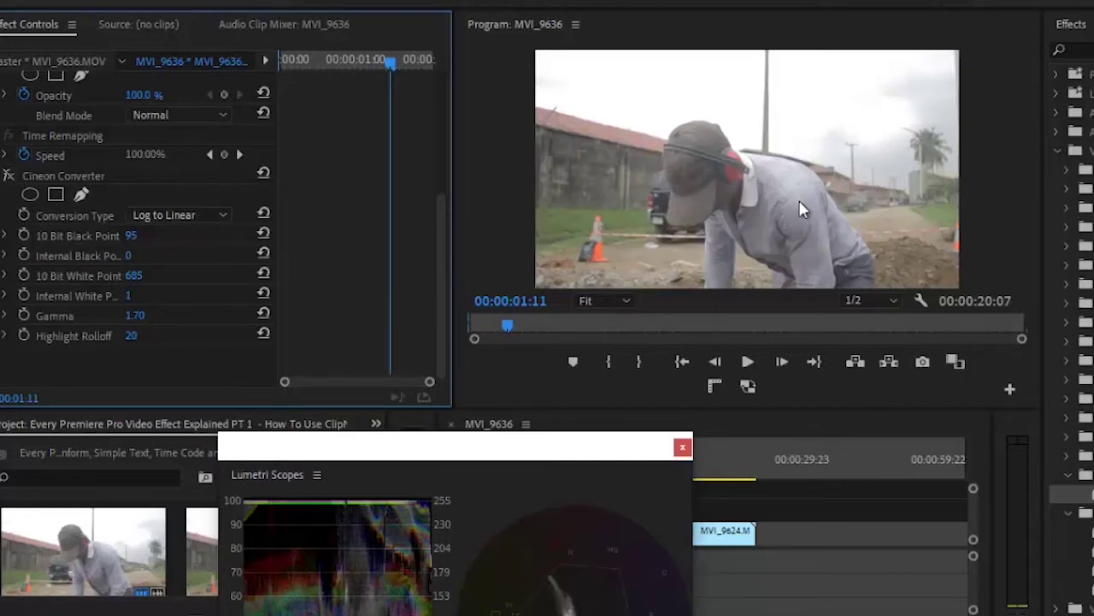
click(8, 175)
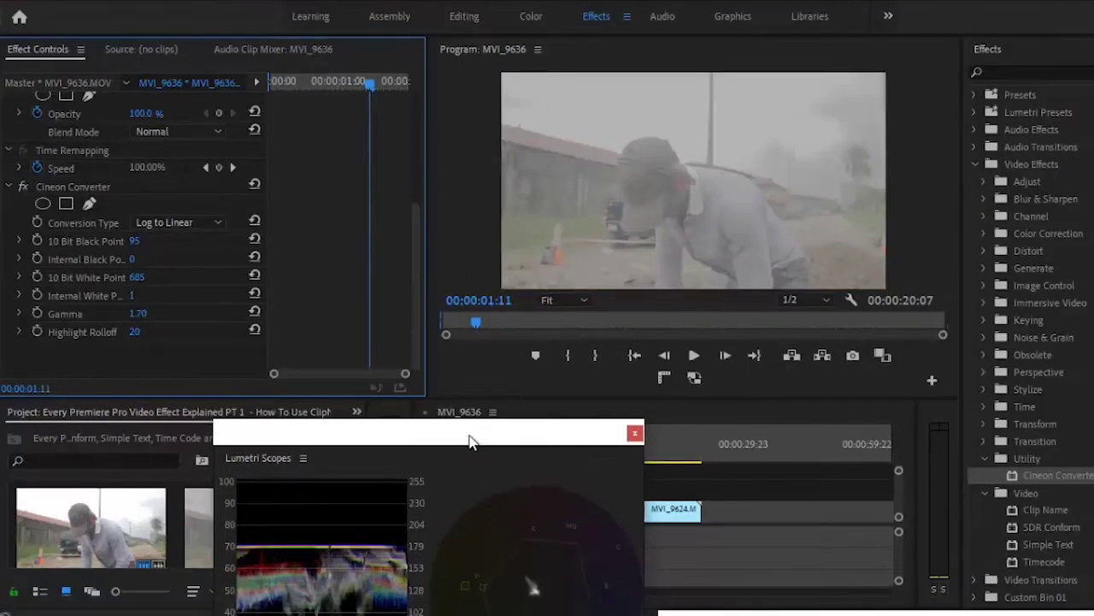
- Apply the Cineon Converter to the second clip, MVI_9624.MOV, and play the sequence from its start across both clips
drag(498, 454, 372, 500)
drag(1069, 476, 669, 523)
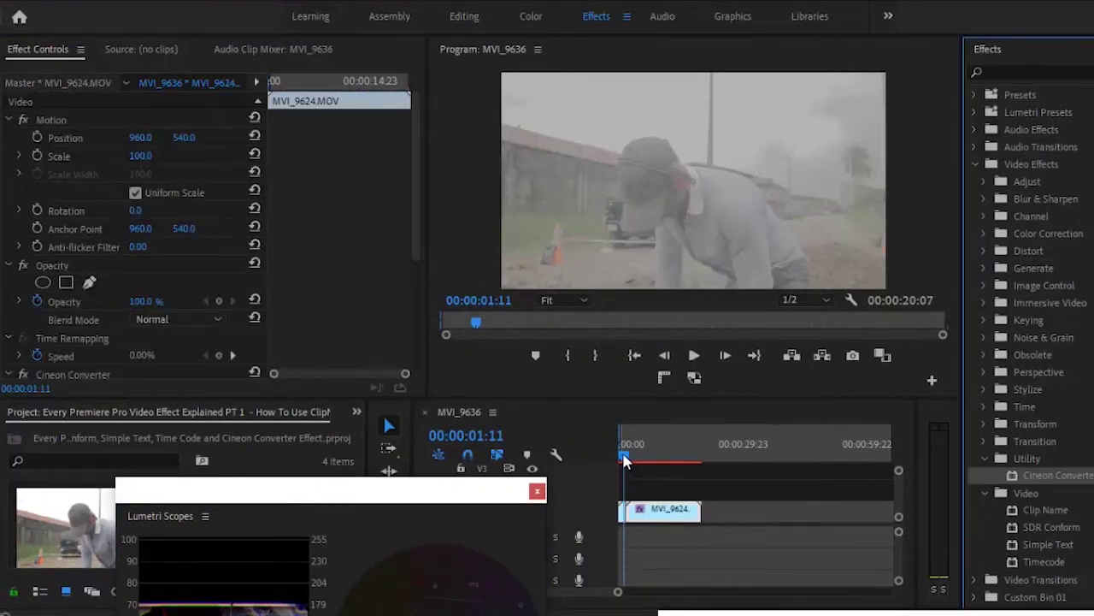
drag(626, 458, 596, 461)
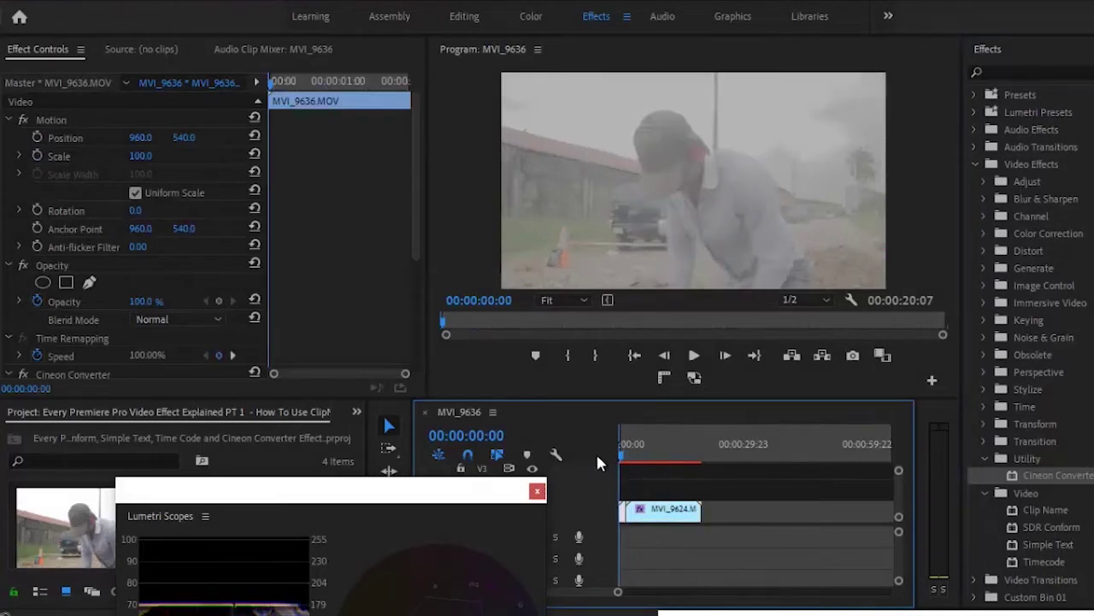
click(700, 351)
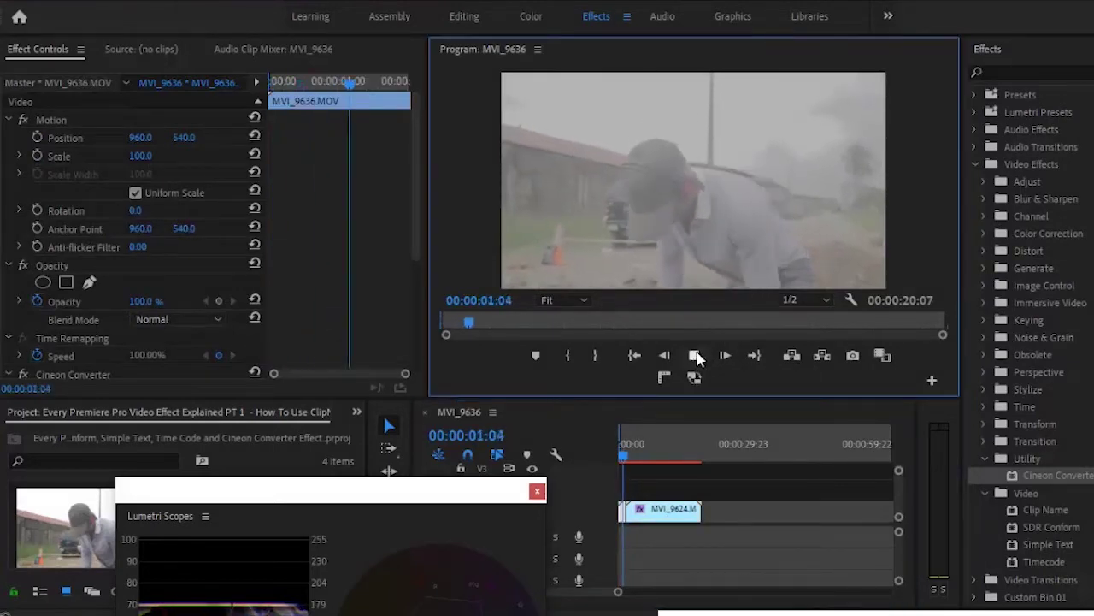
click(697, 357)
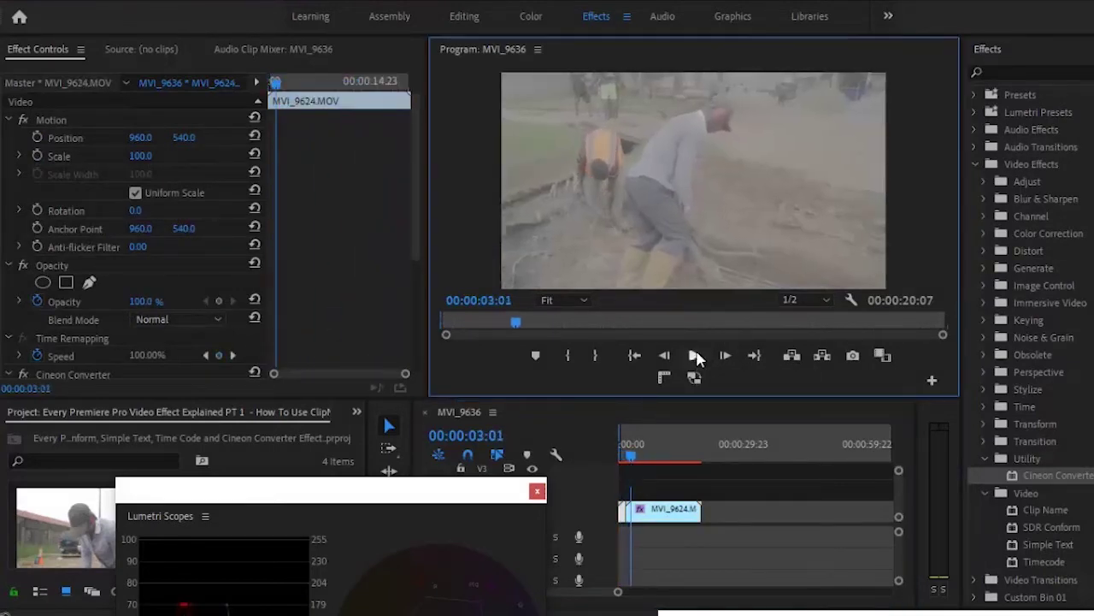
click(623, 456)
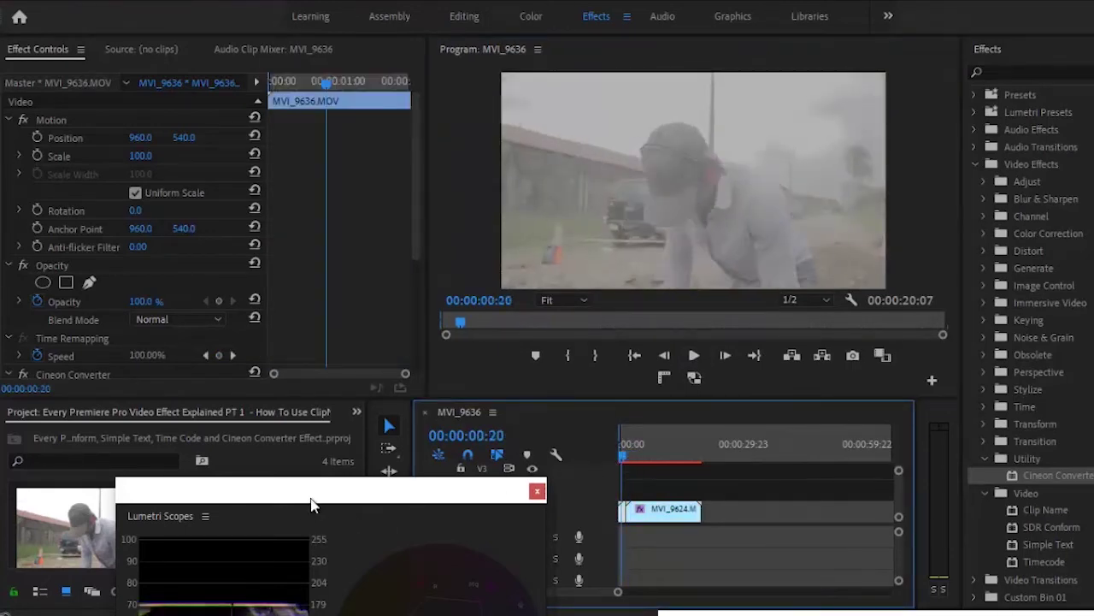
- Place the Lumetri Scopes beside the program image and set the first clip's Cineon Converter conversion type to Linear to Log
drag(312, 505, 420, 202)
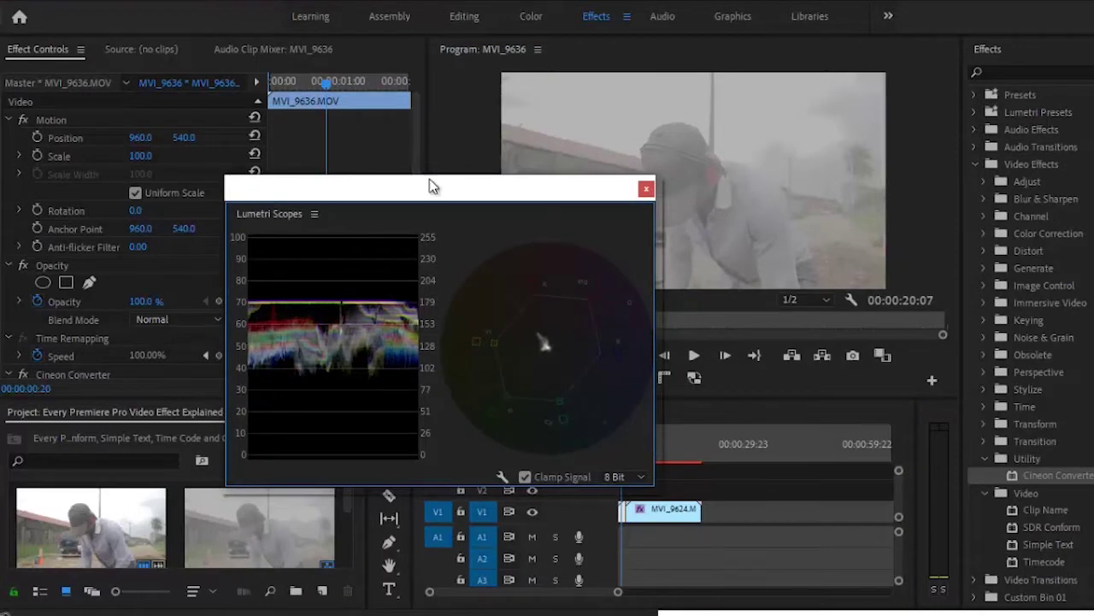
drag(432, 196, 433, 200)
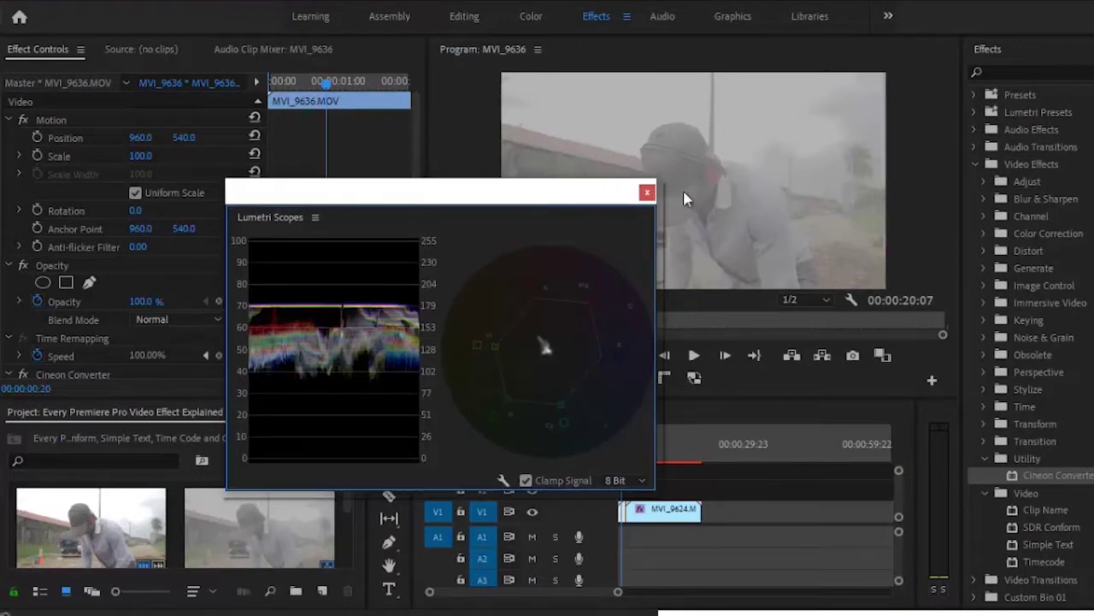
drag(522, 196, 1091, 52)
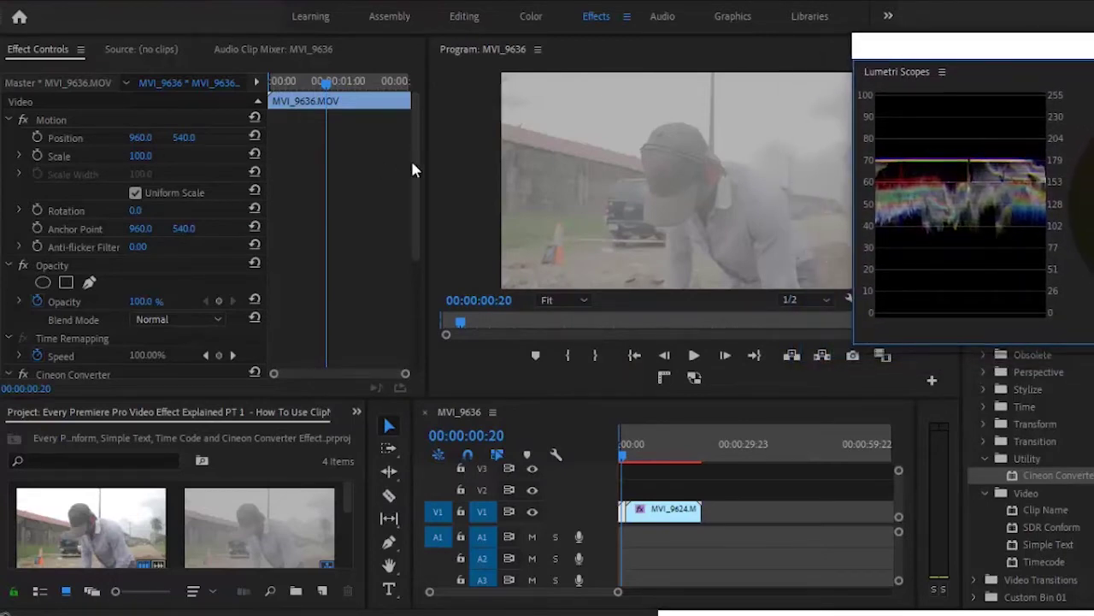
drag(416, 160, 406, 323)
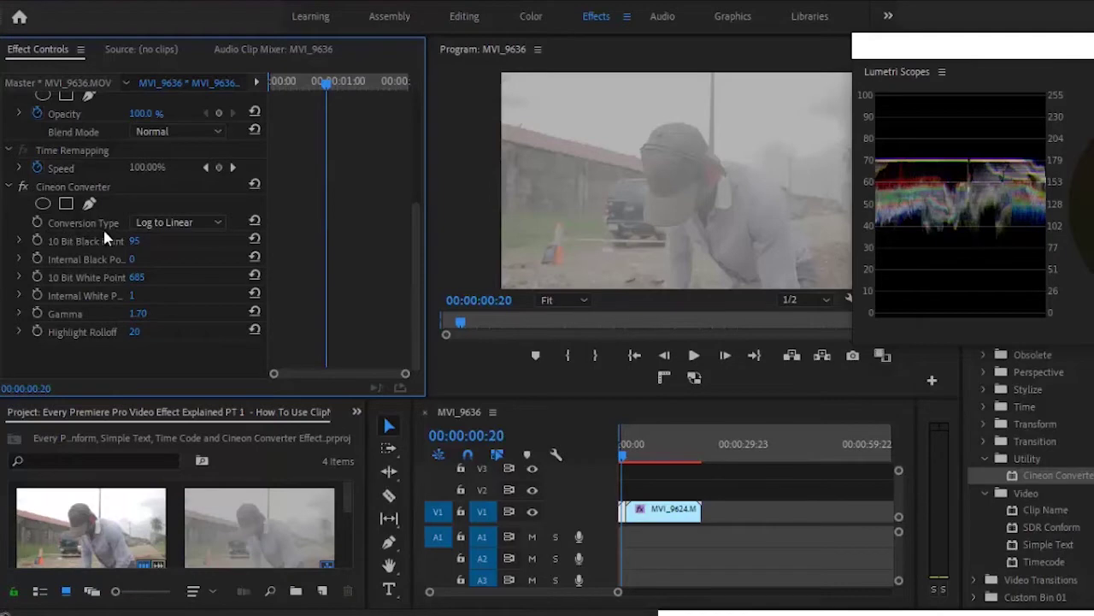
click(188, 222)
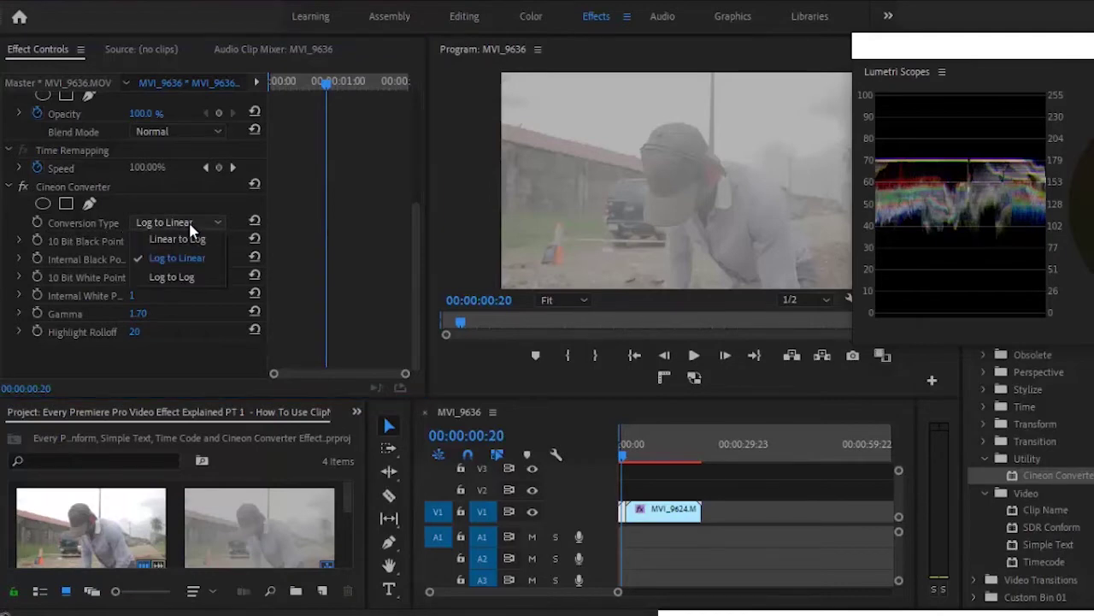
click(178, 238)
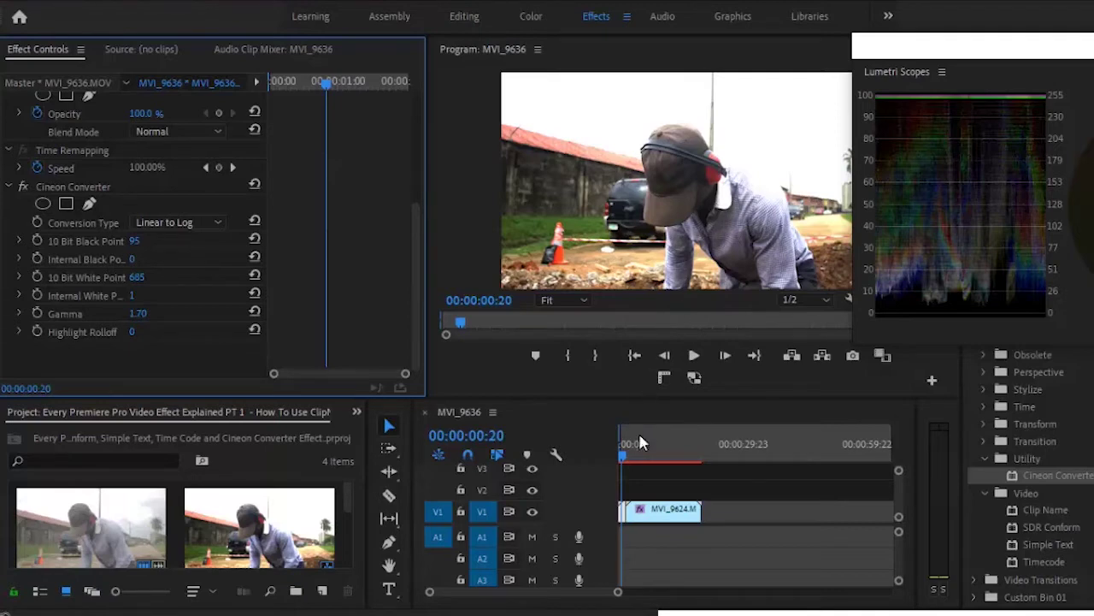
click(656, 511)
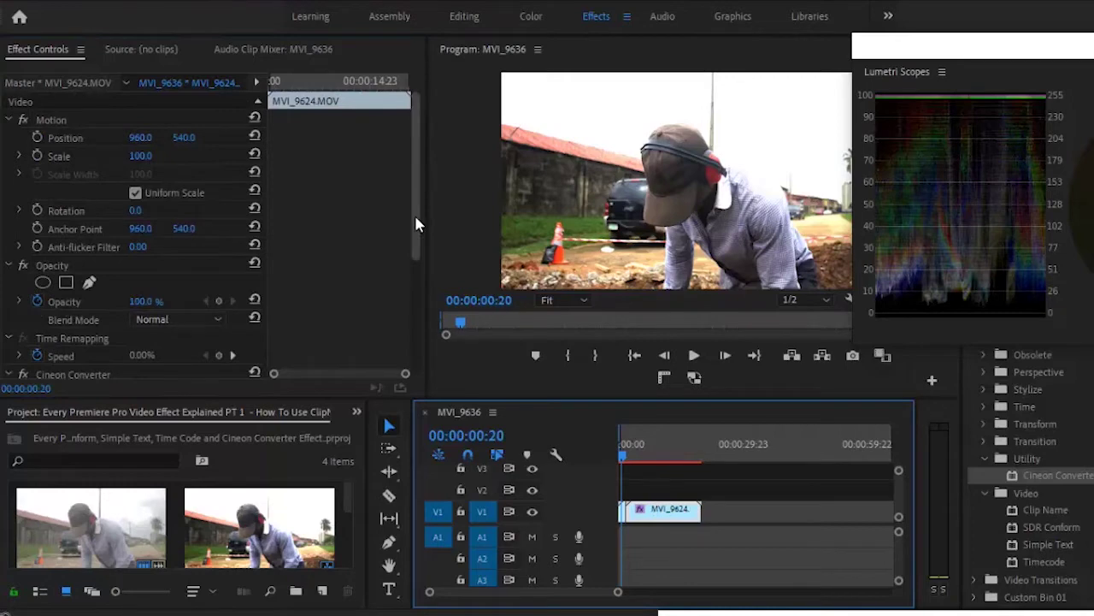
drag(415, 214, 416, 380)
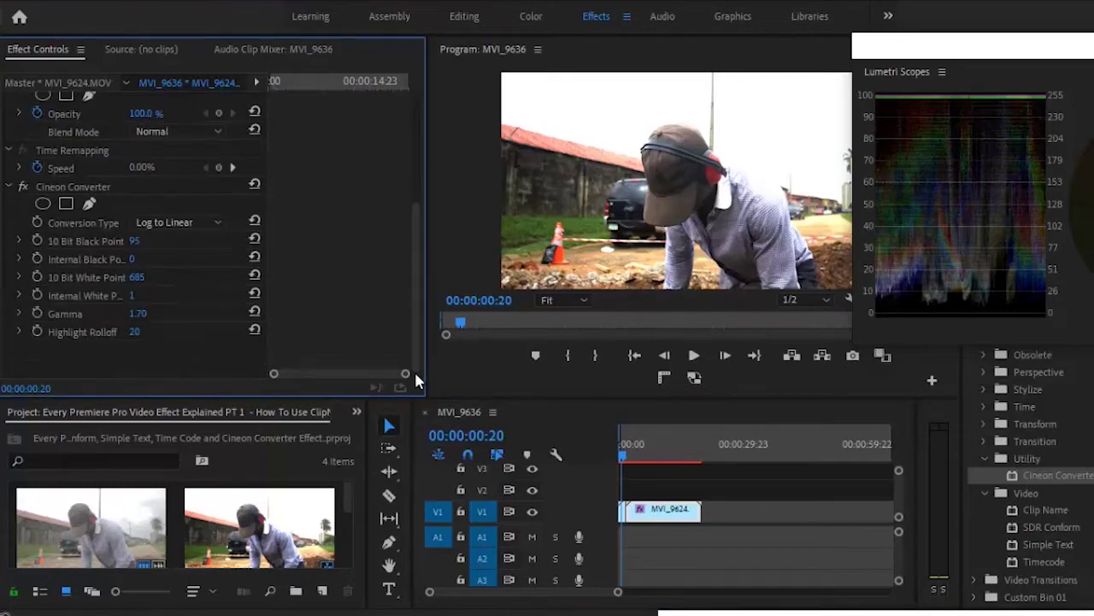
click(167, 224)
key(Escape)
key(Down)
- Select clip MVI_9636.MOV and toggle its Cineon Converter off and on to compare the Linear to Log result
click(637, 510)
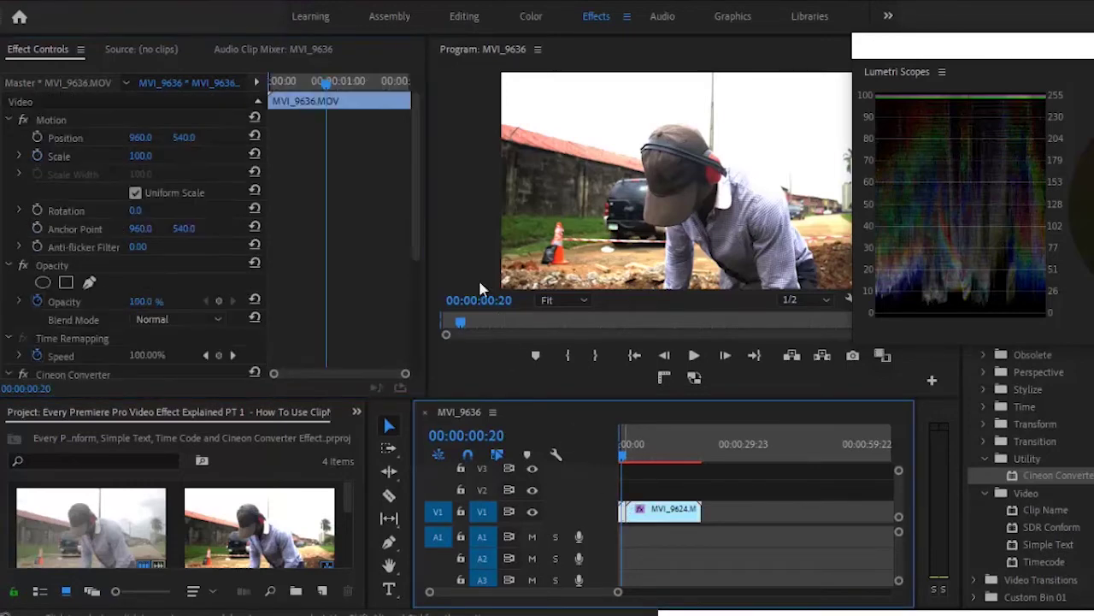
drag(412, 191, 417, 325)
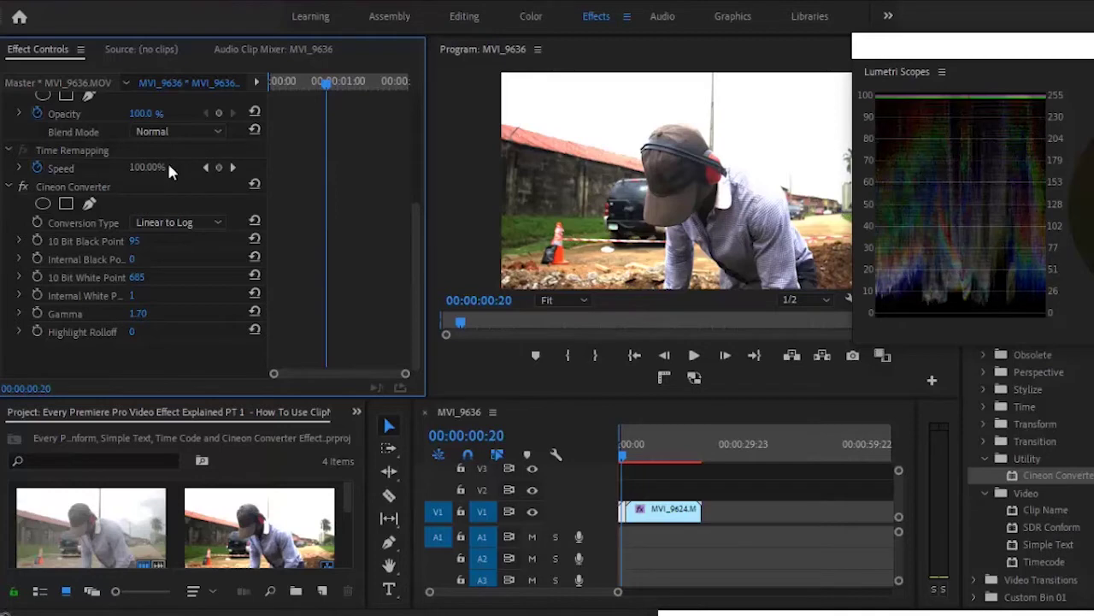
click(23, 188)
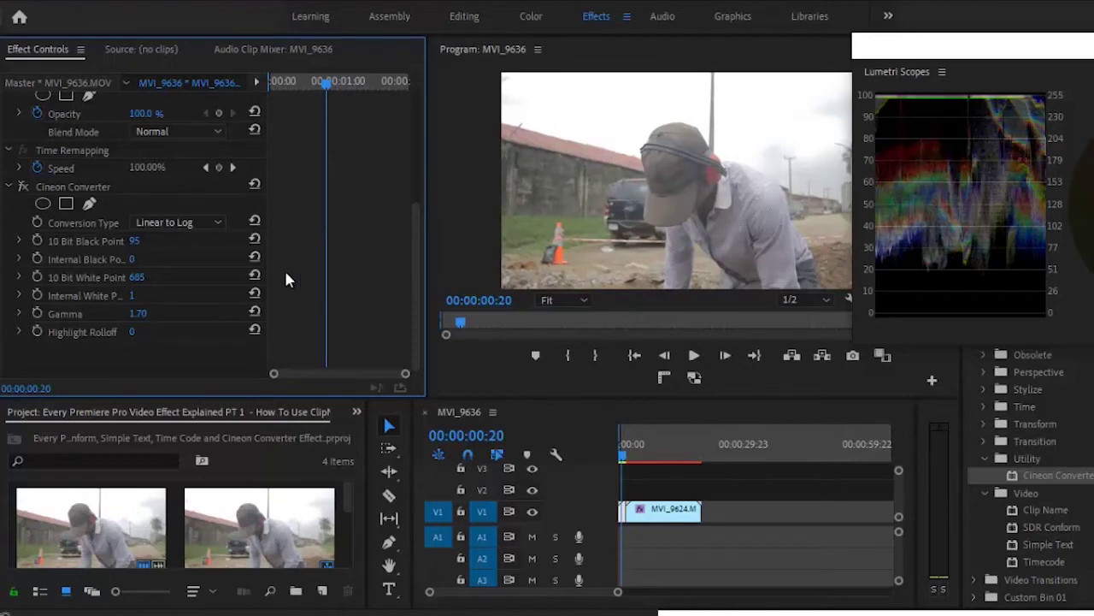
click(23, 188)
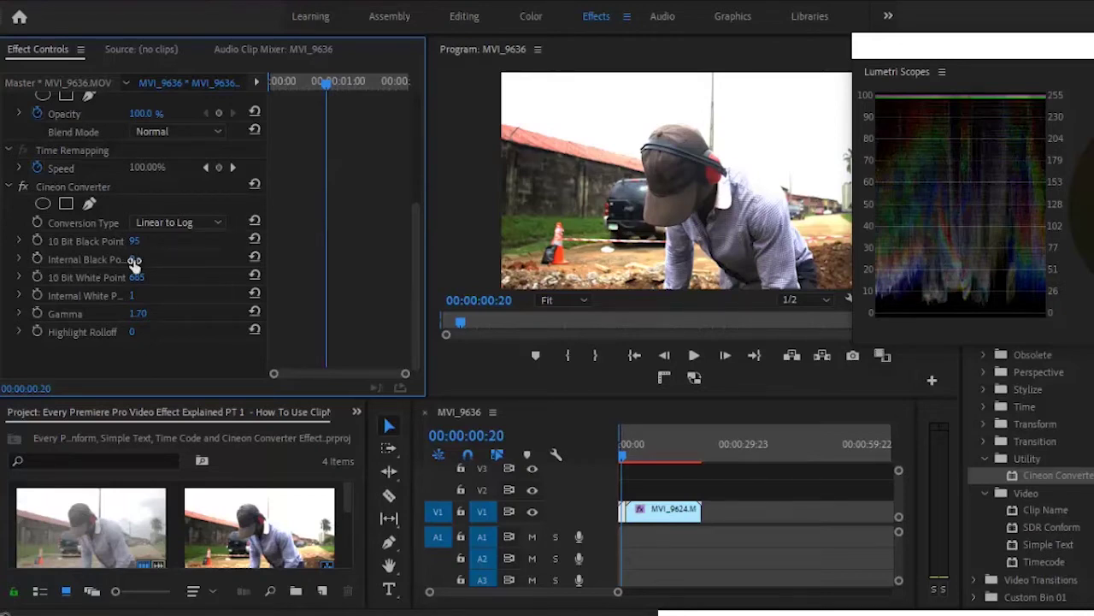
- Try other Internal Black Point and Internal White Point values on clip MVI_9636.MOV's Cineon Converter and undo the changes
drag(134, 263, 130, 263)
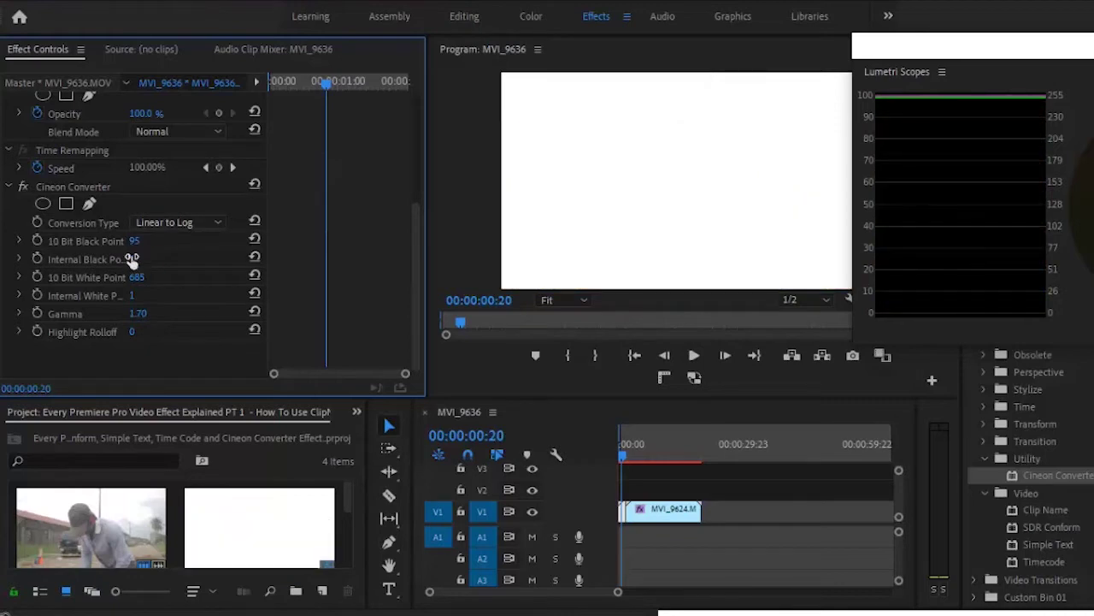
drag(271, 260, 328, 260)
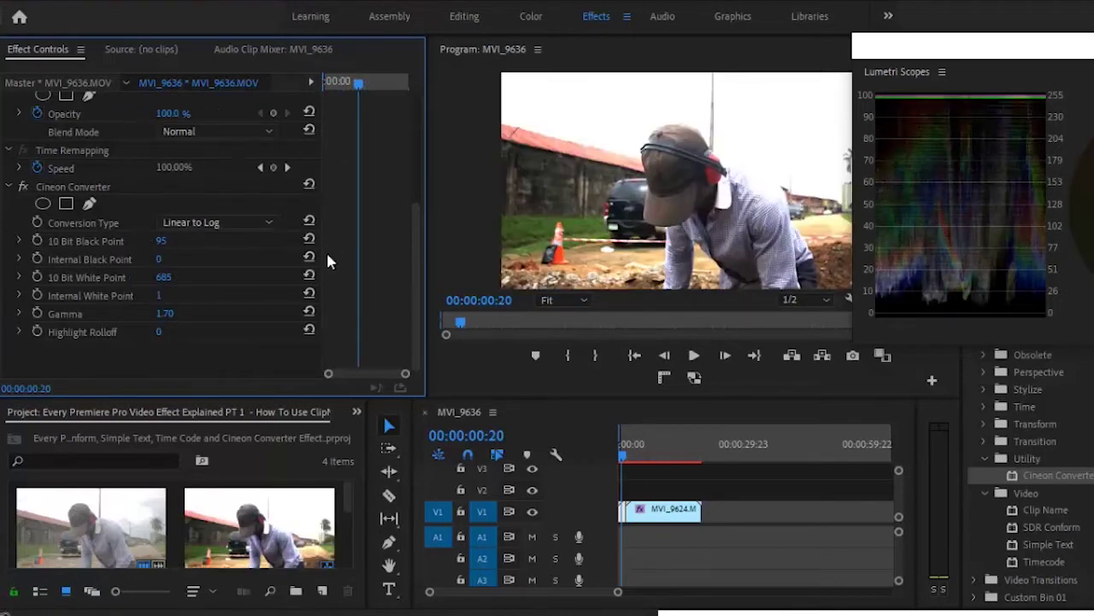
drag(159, 296, 151, 299)
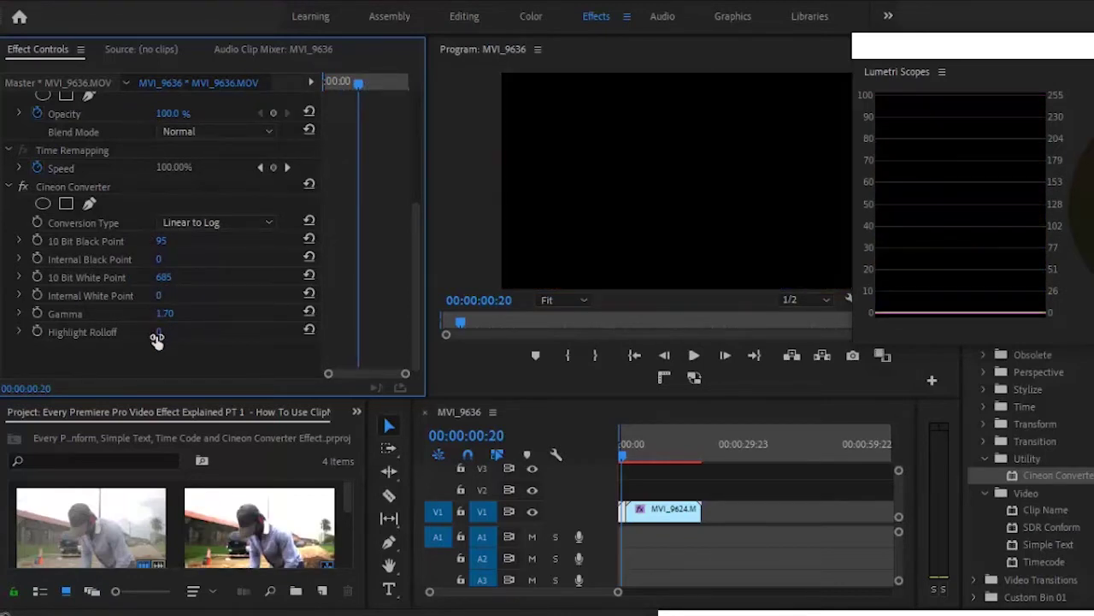
key(ctrl+z)
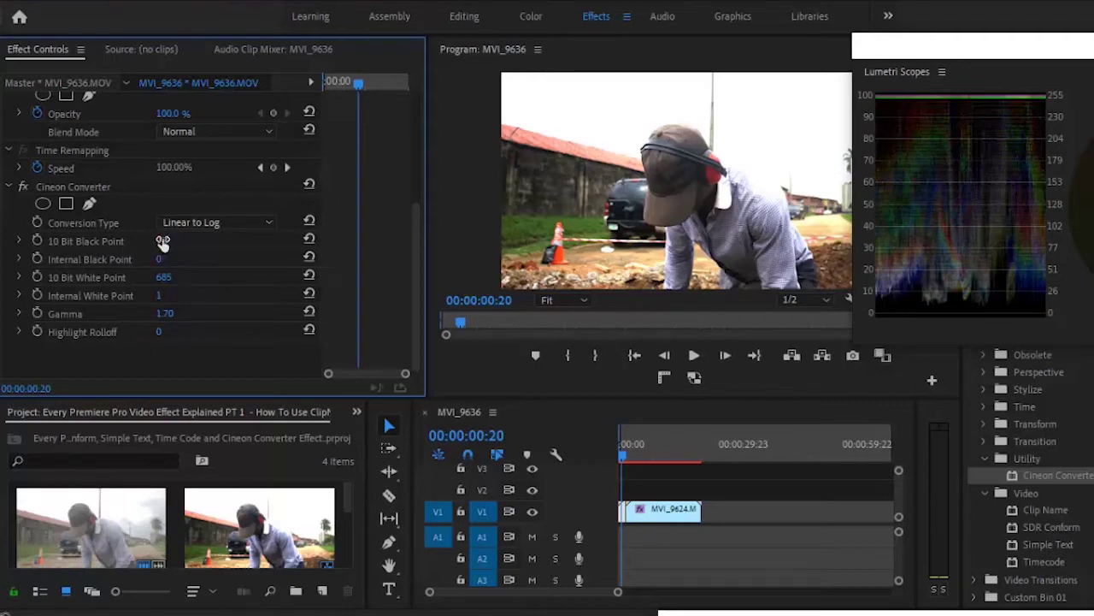
- Set the first clip's Cineon Converter 10 Bit Black Point to 200 and 10 Bit White Point to 746
drag(162, 244, 164, 171)
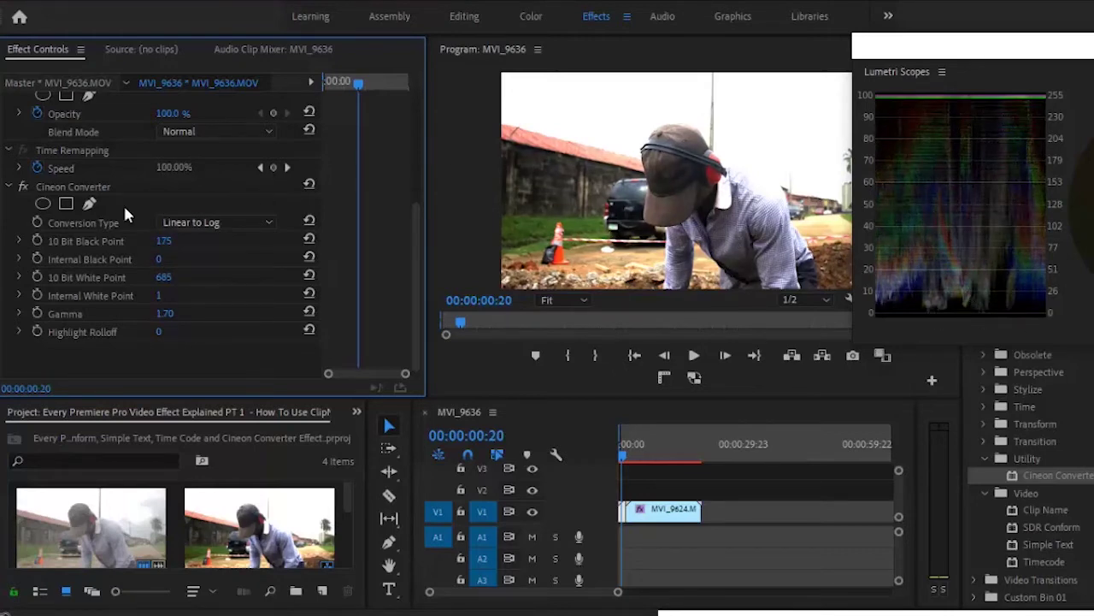
drag(163, 241, 157, 217)
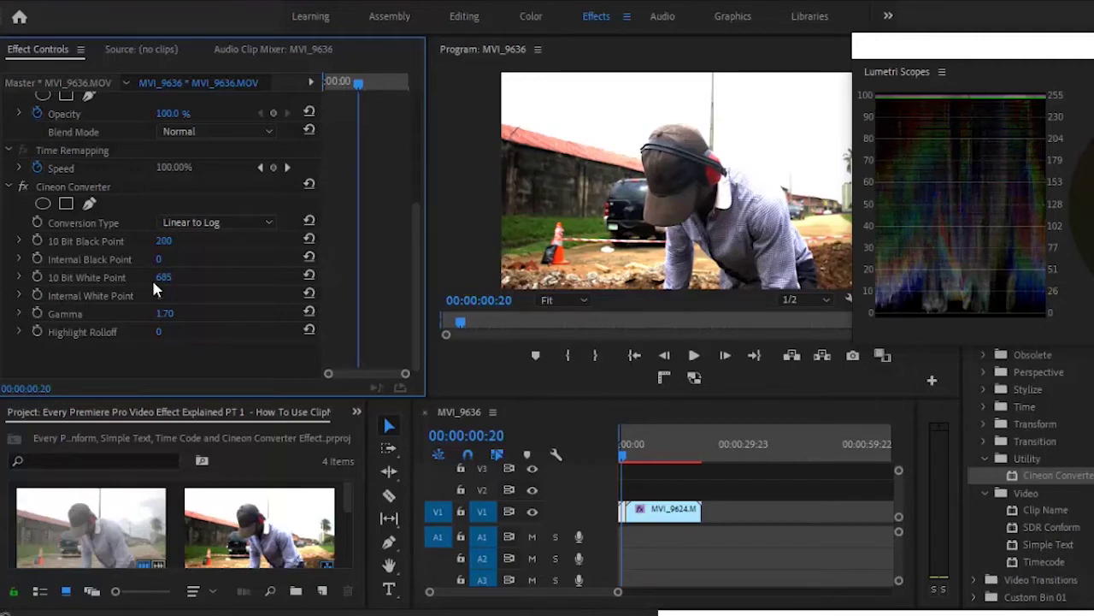
drag(162, 278, 201, 256)
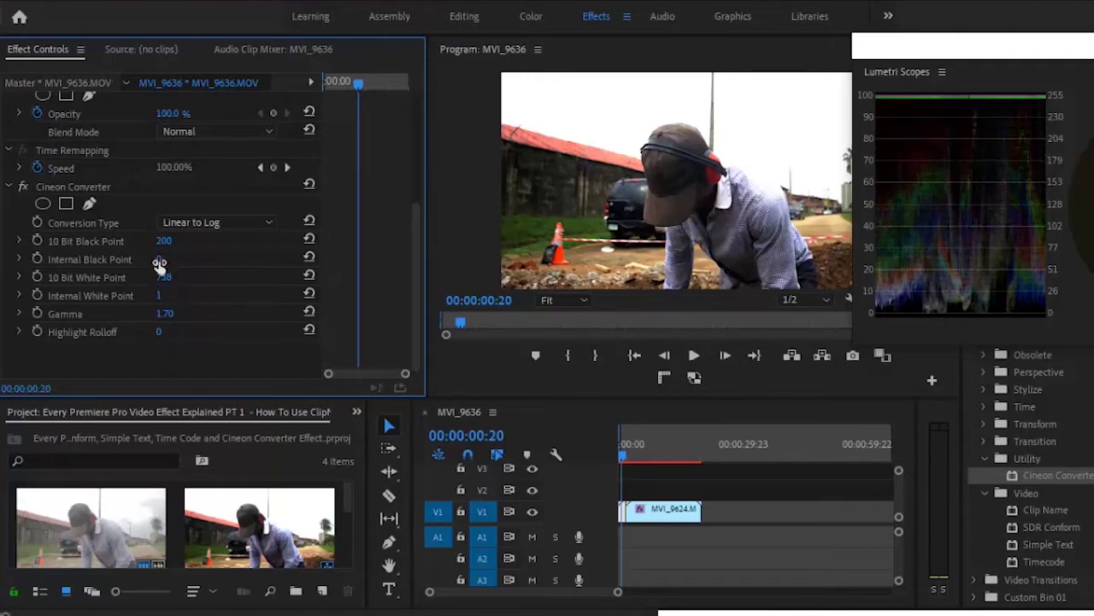
drag(160, 265, 159, 257)
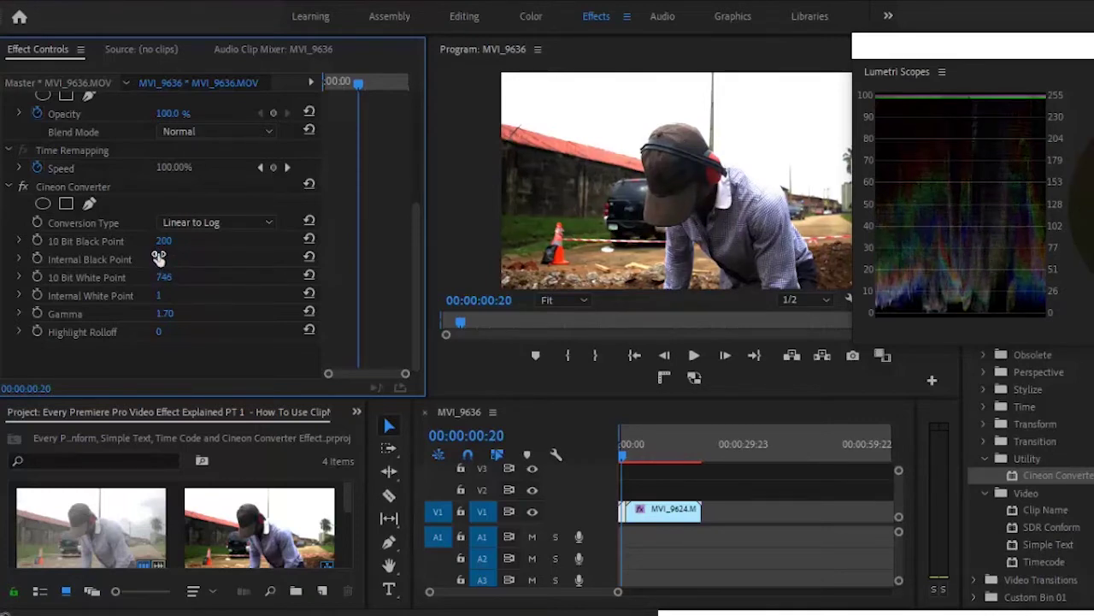
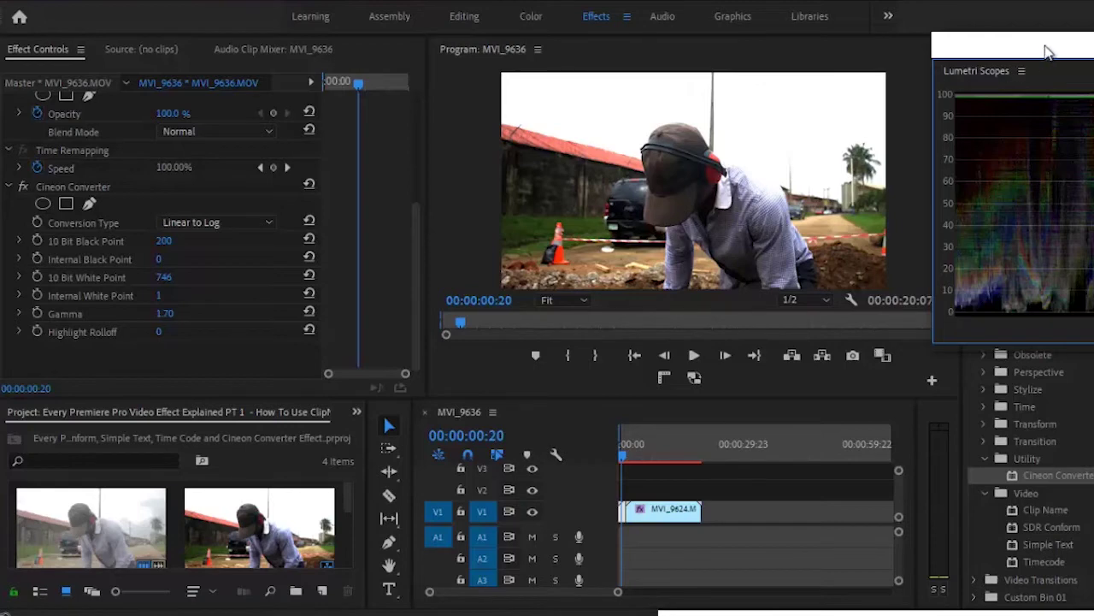
- Move the Lumetri Scopes below the program image and set the Cineon Converter's Highlight Rolloff to 150 and Gamma to 3.01
drag(1050, 49, 800, 58)
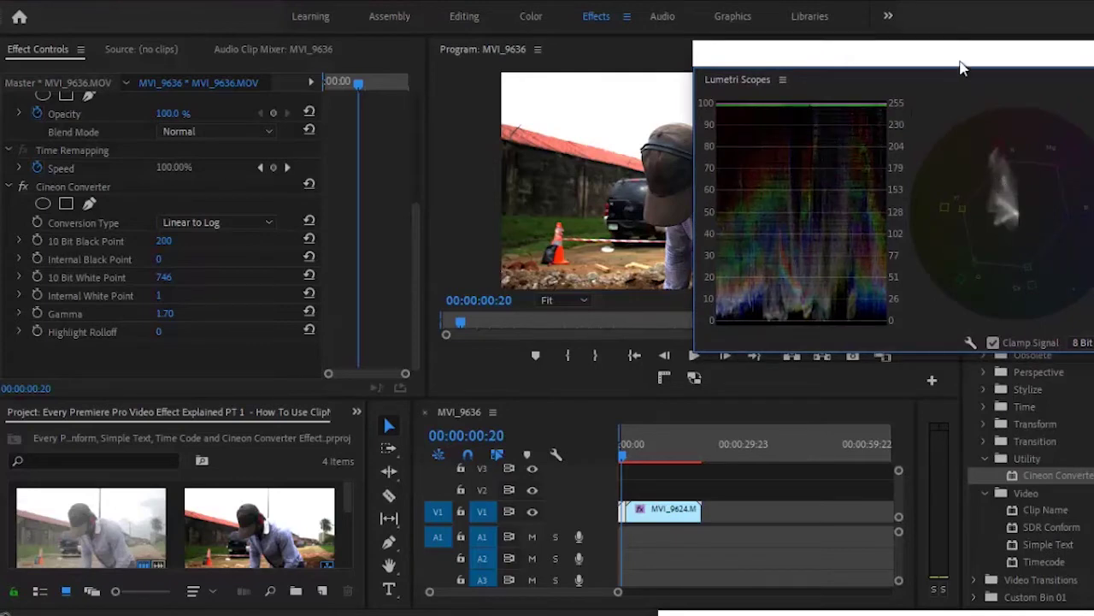
drag(956, 69, 739, 399)
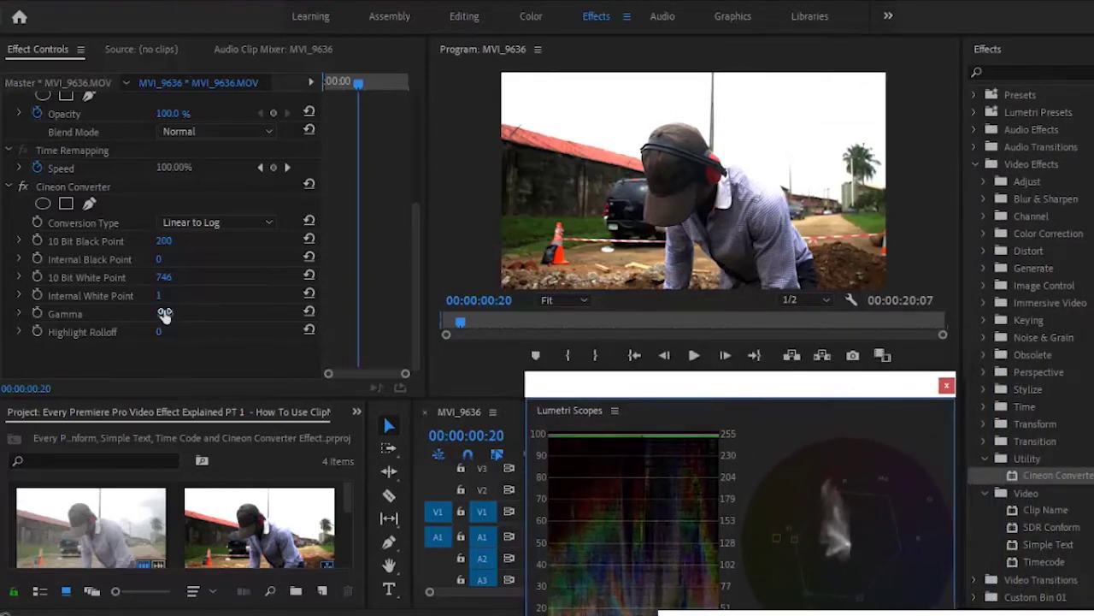
drag(160, 335, 164, 238)
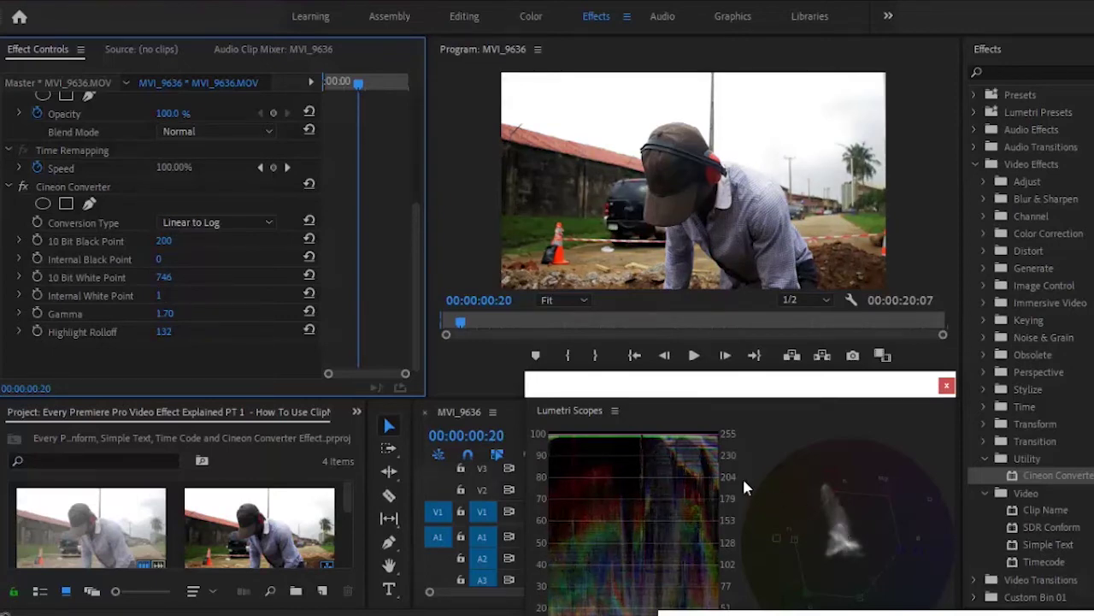
drag(164, 332, 163, 295)
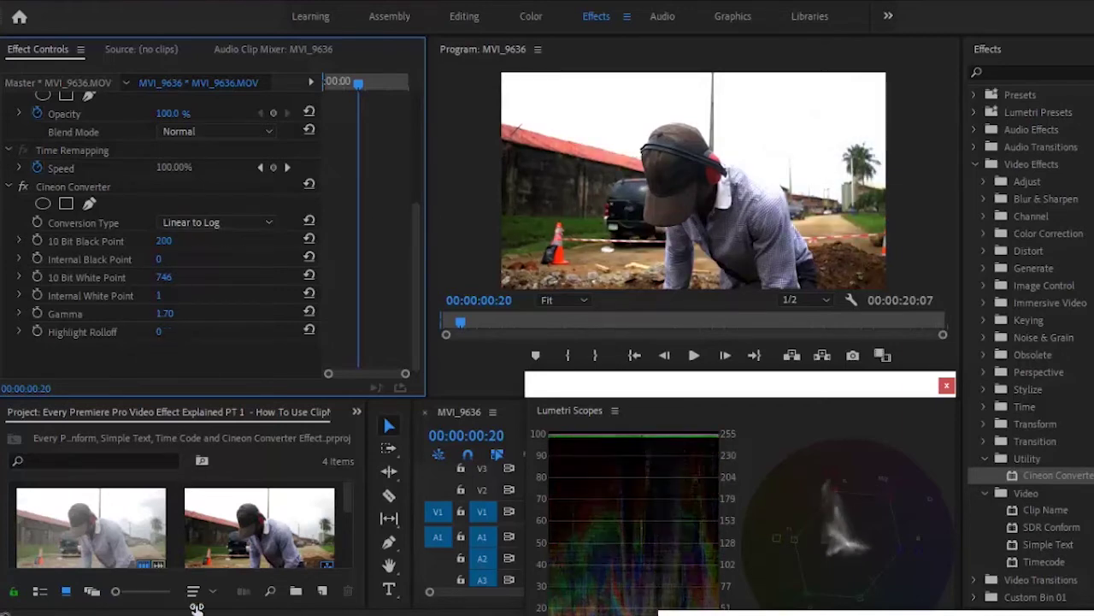
drag(196, 607, 202, 289)
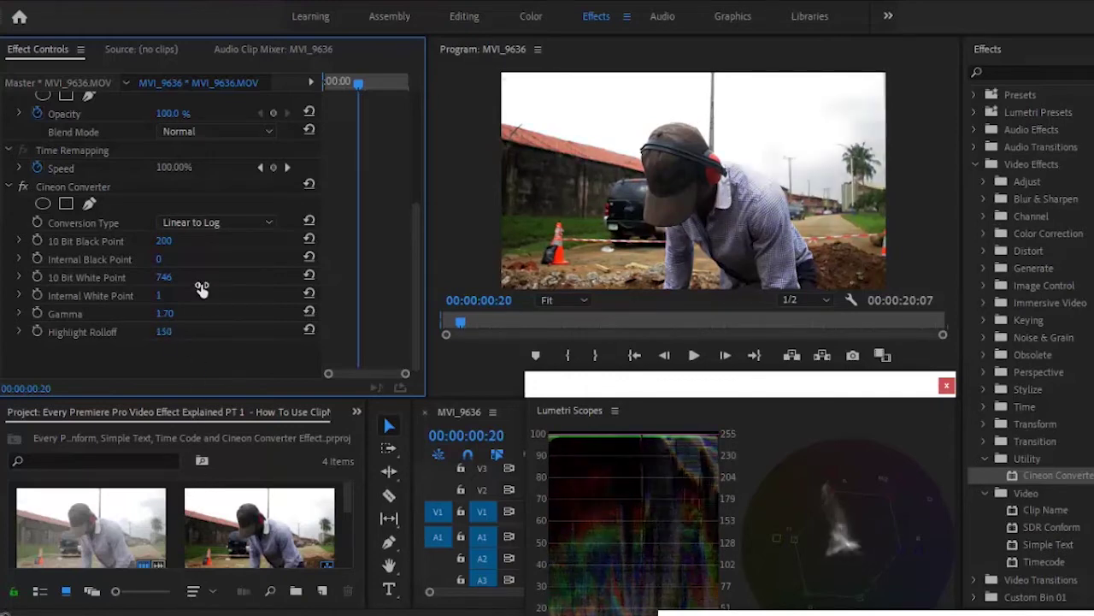
drag(165, 315, 165, 305)
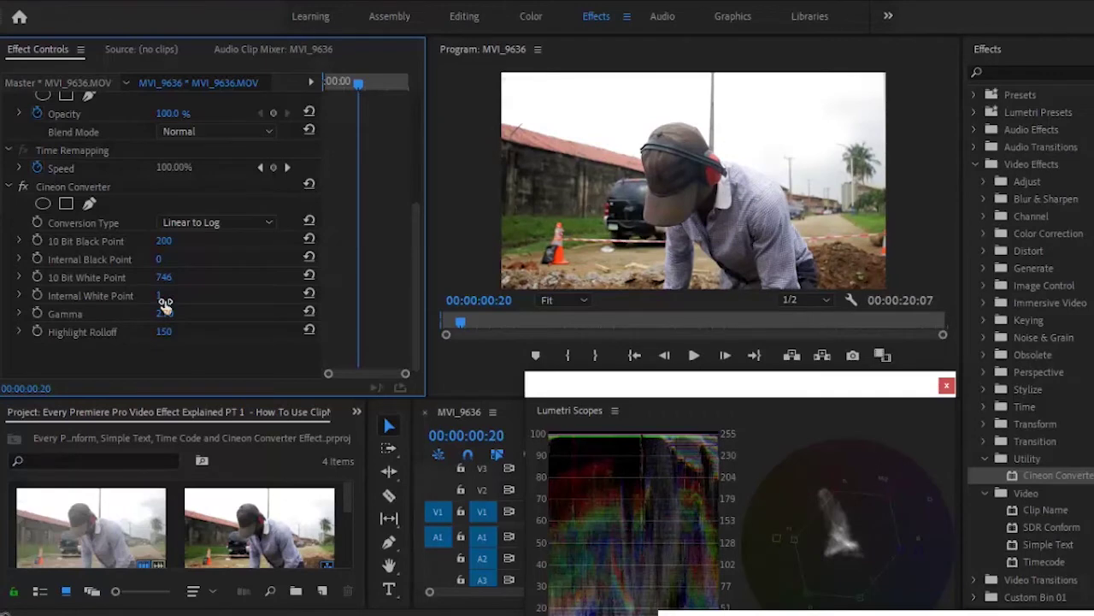
drag(165, 305, 158, 336)
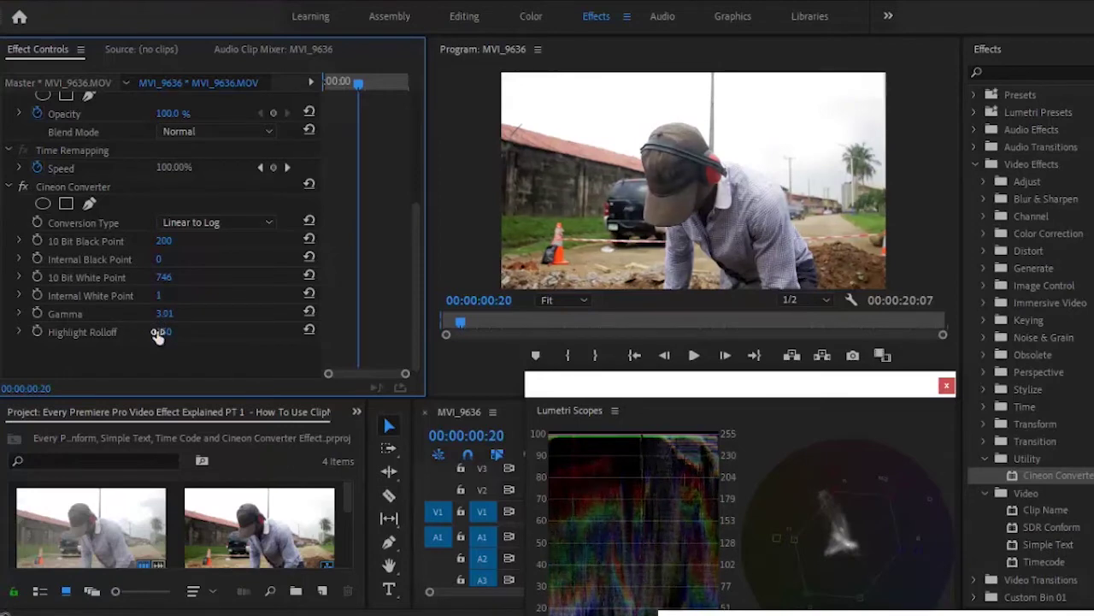
- On clip MVI_9624.MOV, set the Cineon Converter's Highlight Rolloff to 122, Gamma to 4.30 and 10 Bit White Point to 734
drag(691, 385, 226, 445)
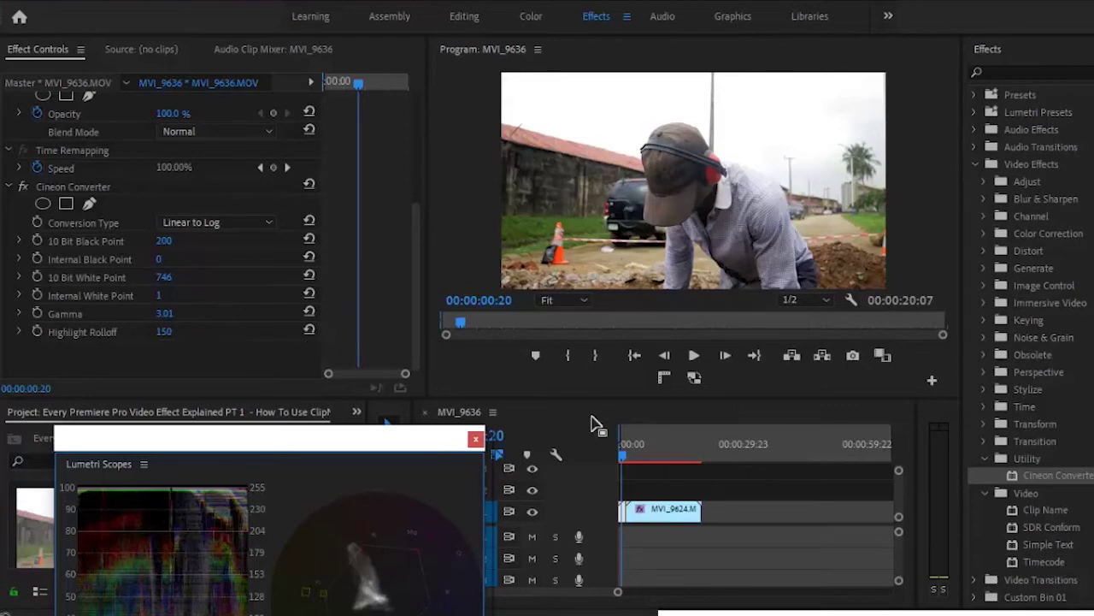
click(652, 446)
click(665, 511)
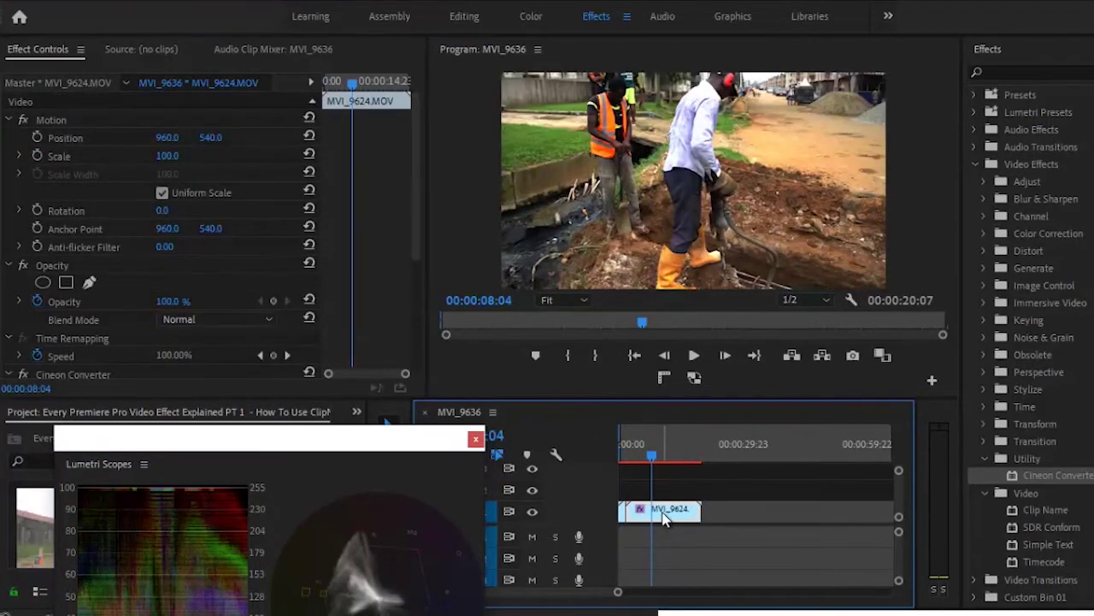
drag(418, 208, 409, 377)
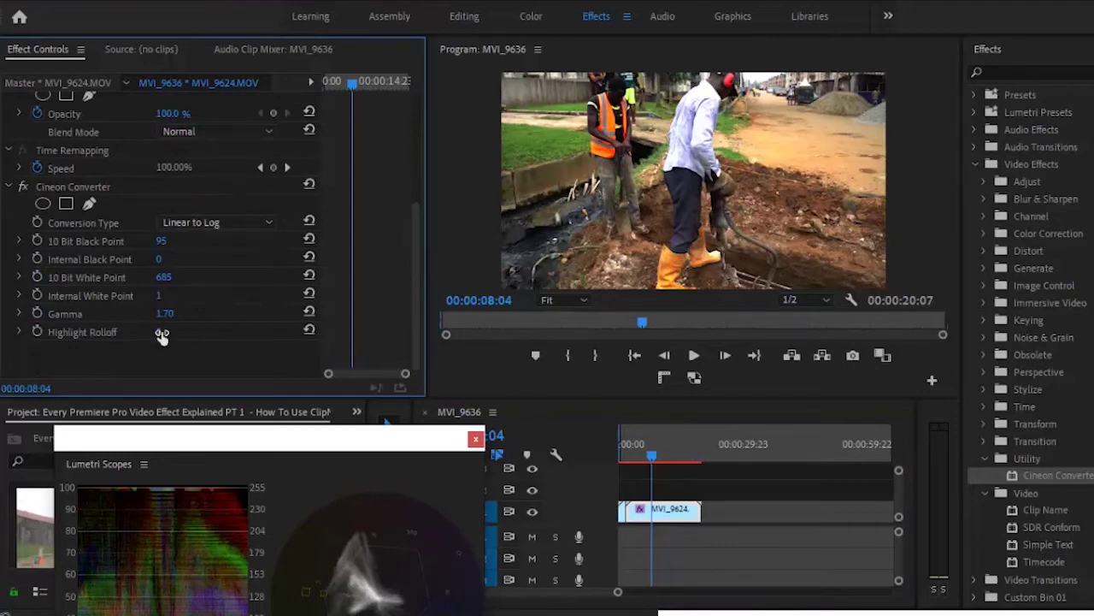
drag(162, 334, 170, 224)
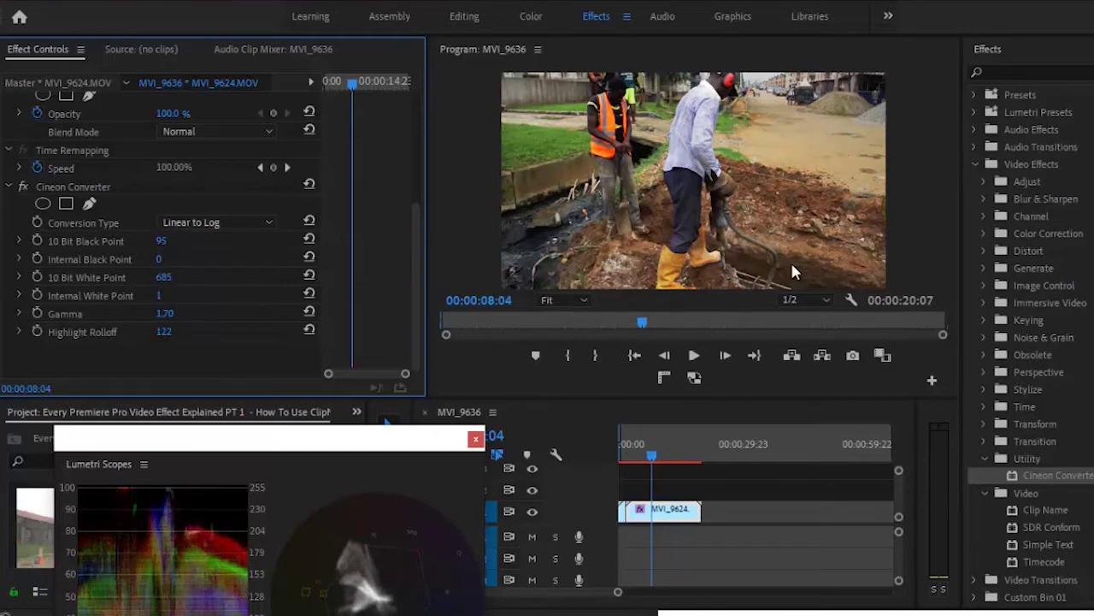
mouse_move(165, 317)
mouse_down()
mouse_move(163, 291)
mouse_move(164, 308)
mouse_up()
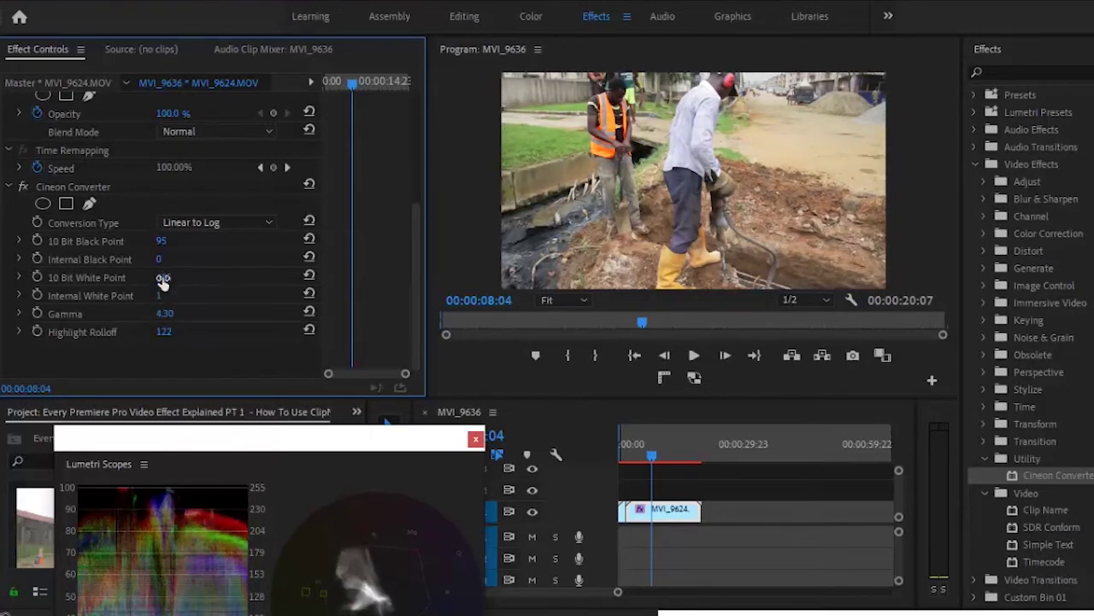
drag(162, 278, 162, 237)
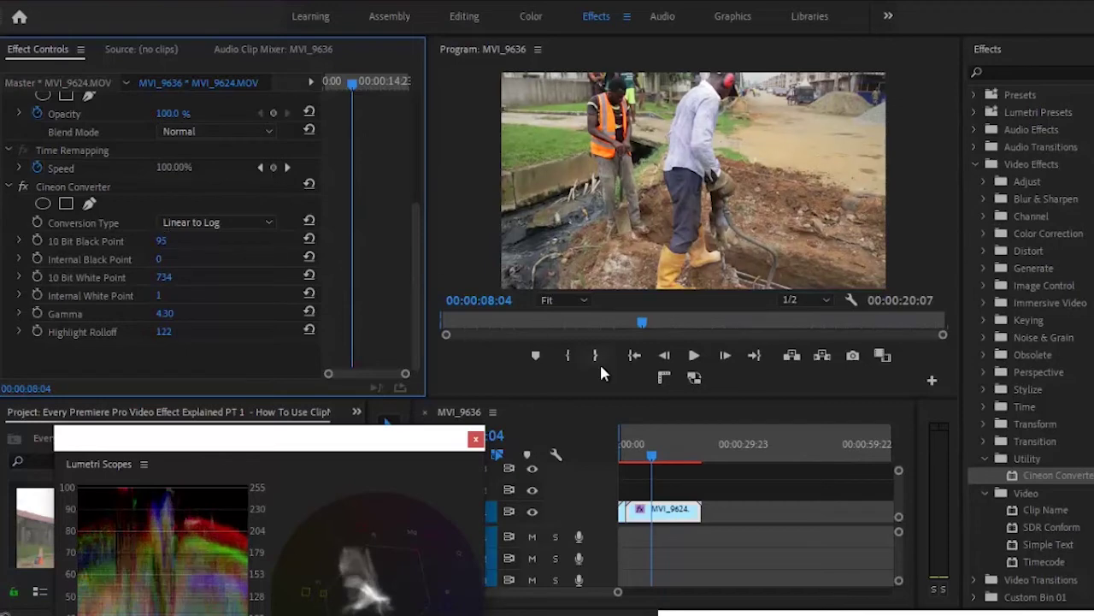
- Return to clip MVI_9636.MOV near the sequence start and toggle its Cineon Converter off and on to compare the adjusted result
click(634, 359)
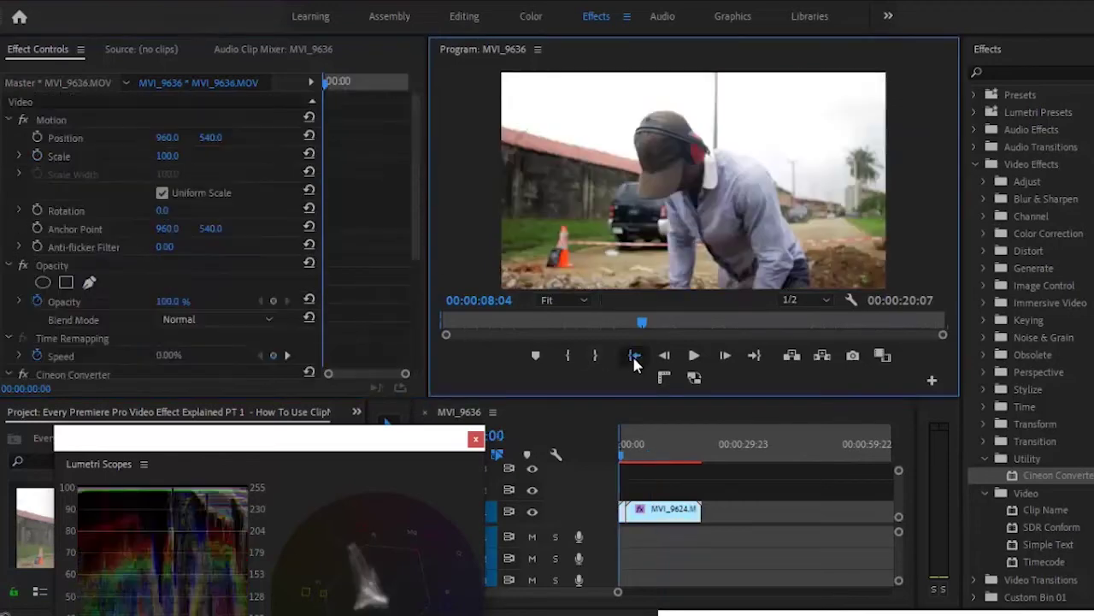
click(627, 461)
key(space)
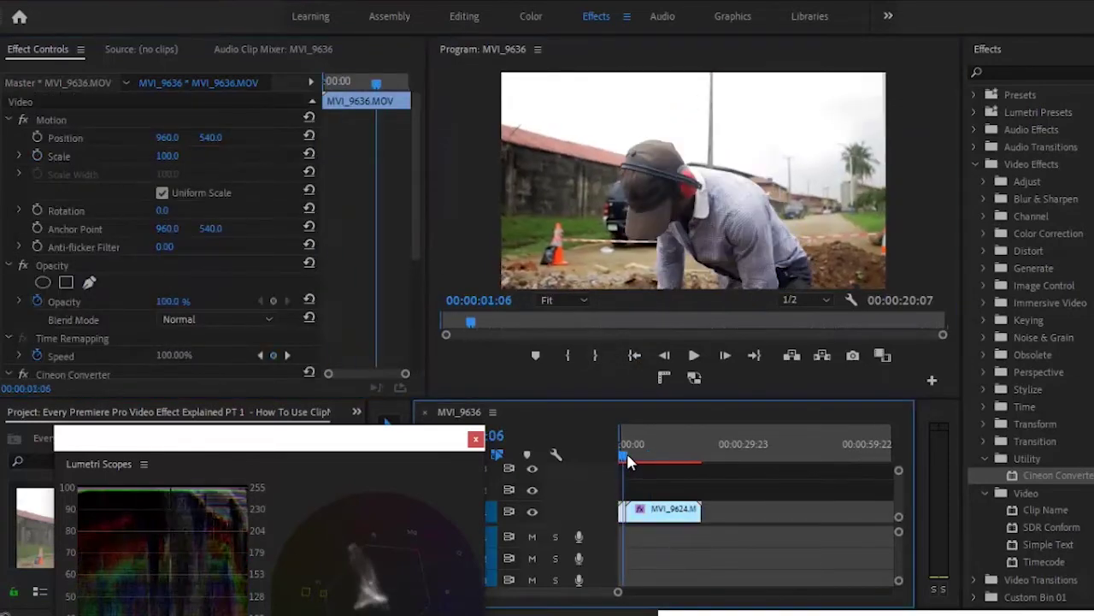
drag(416, 250, 419, 373)
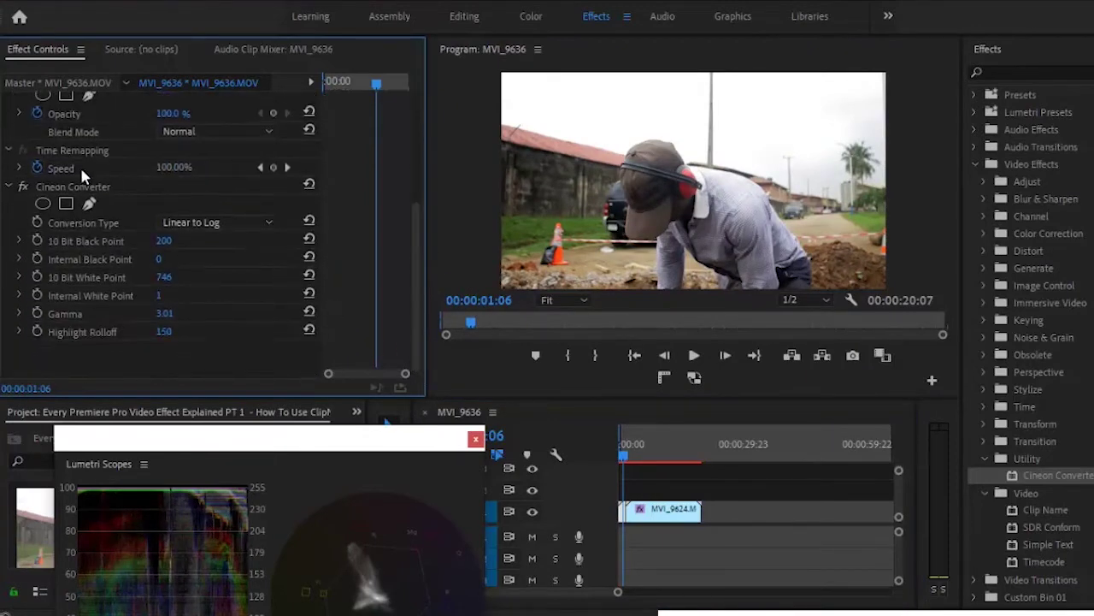
click(24, 187)
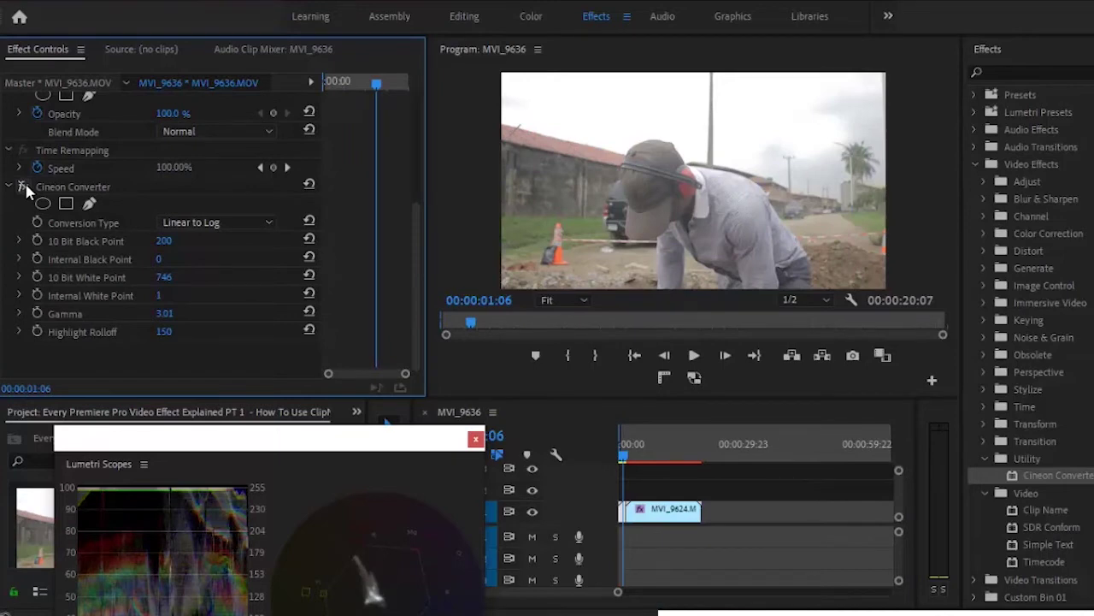
click(24, 187)
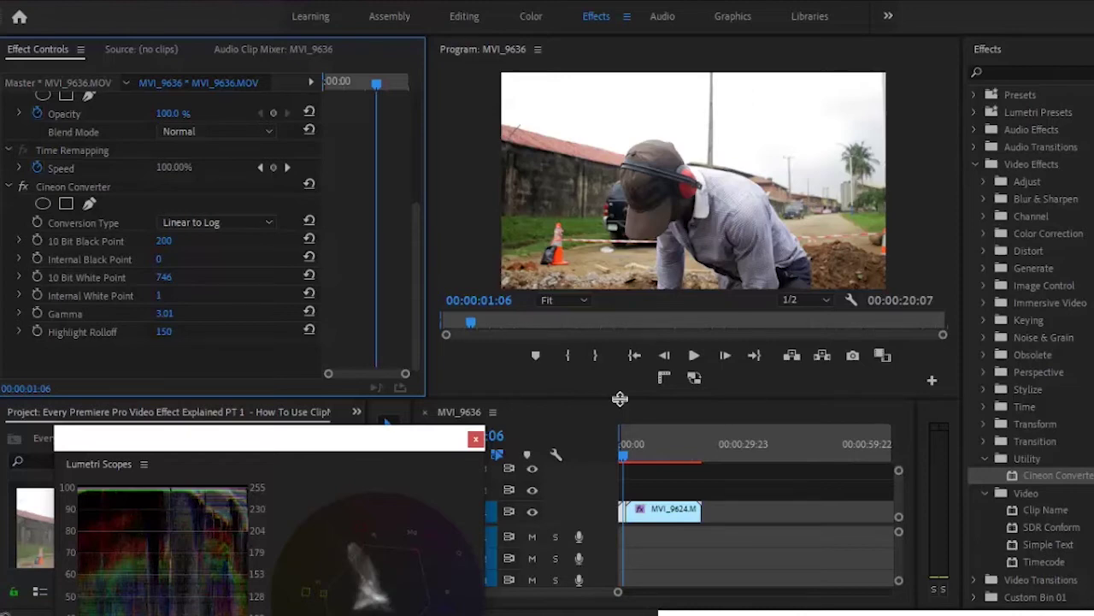
- Create a 1920 x 1080, 23.976 fps Transparent Video and place it on track V2 over both clips
click(1051, 562)
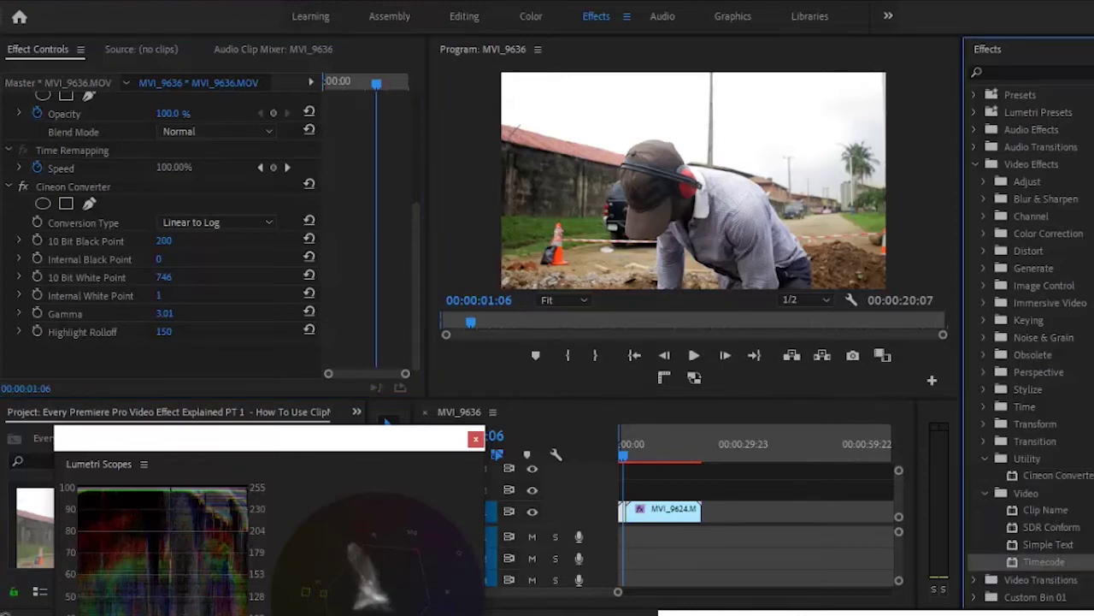
scroll(1082, 467, down, 3)
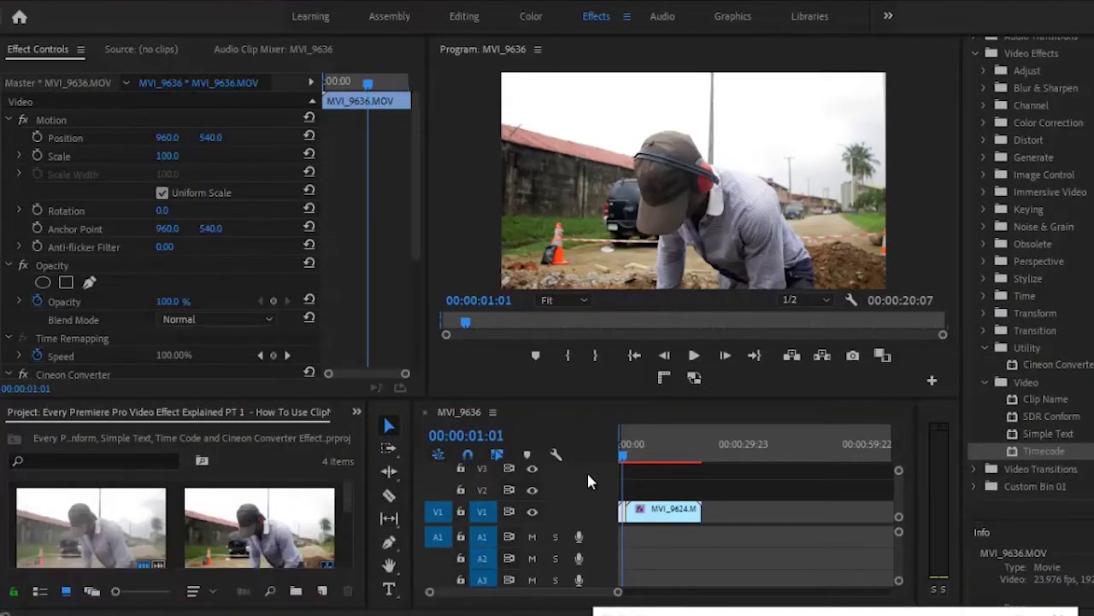
click(321, 590)
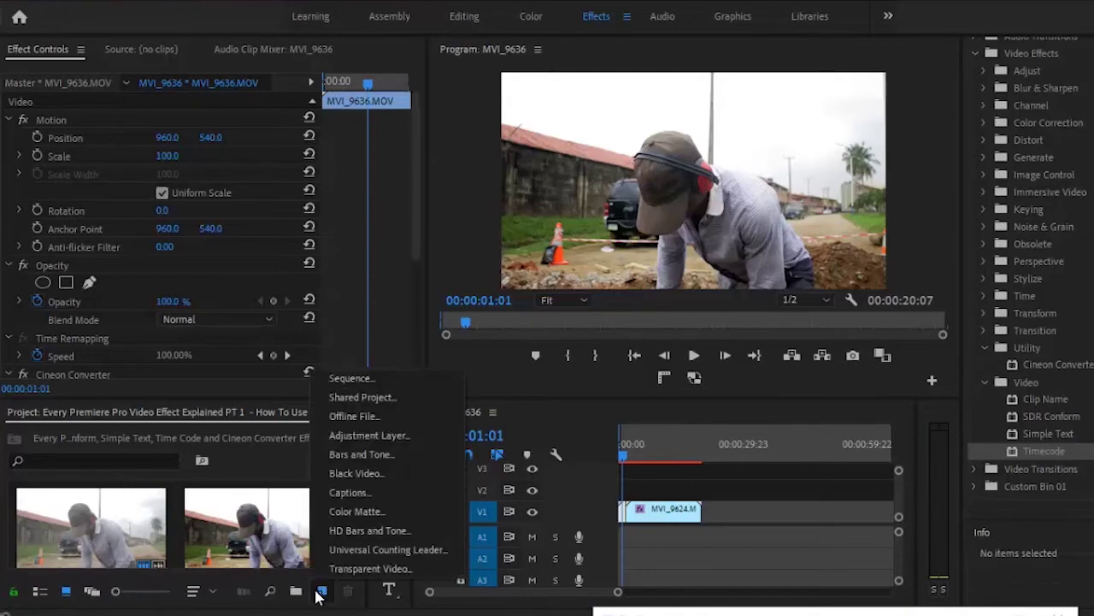
click(370, 568)
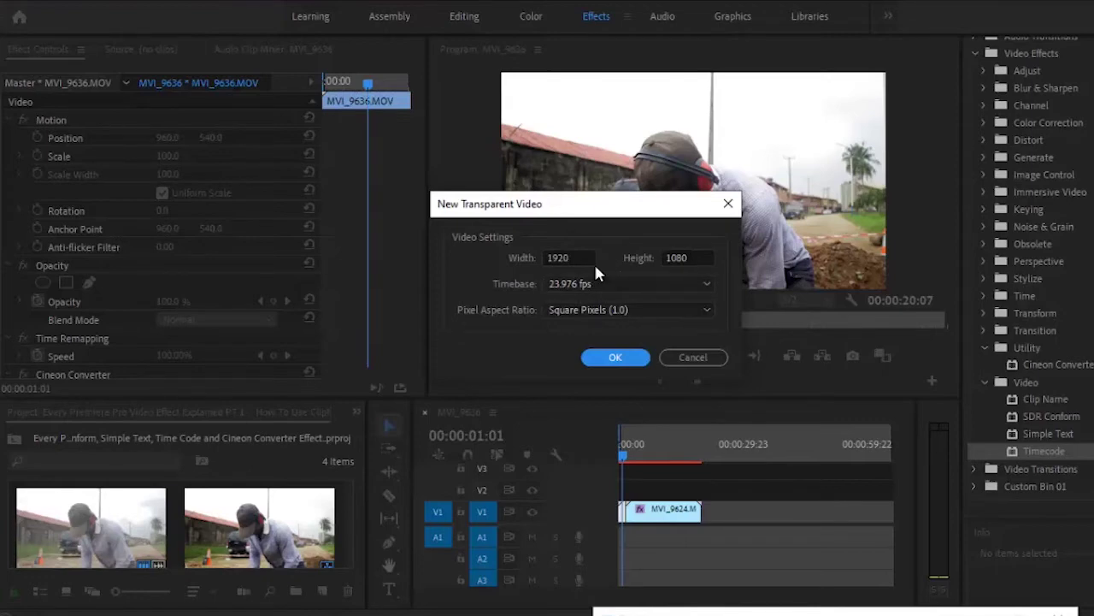
click(613, 359)
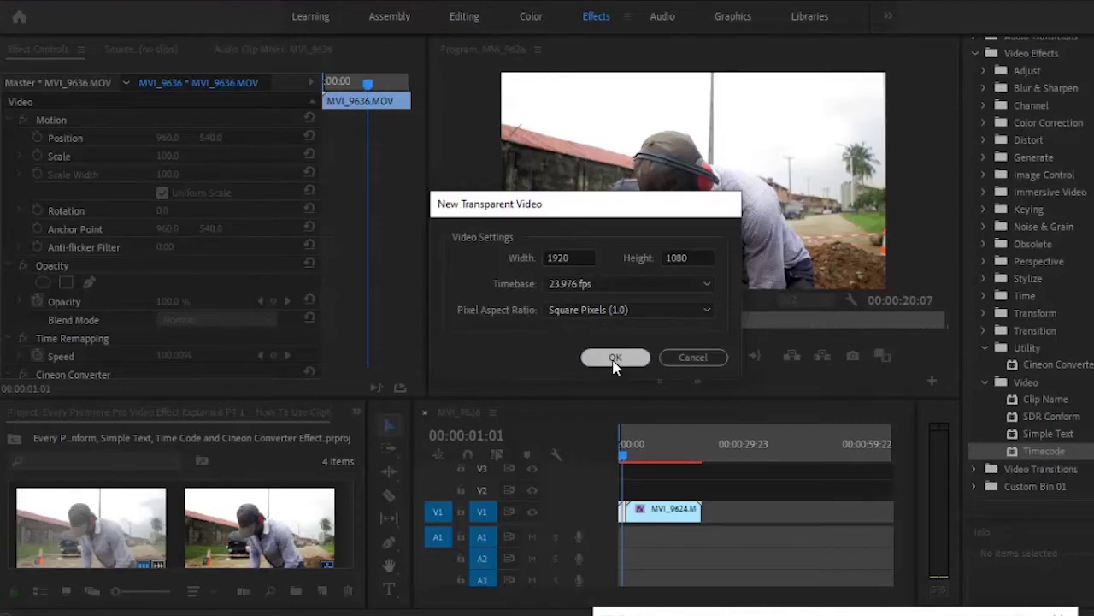
drag(600, 461, 698, 489)
- Apply the Timecode effect to the Transparent Video on V2 and play the sequence from its start
click(681, 452)
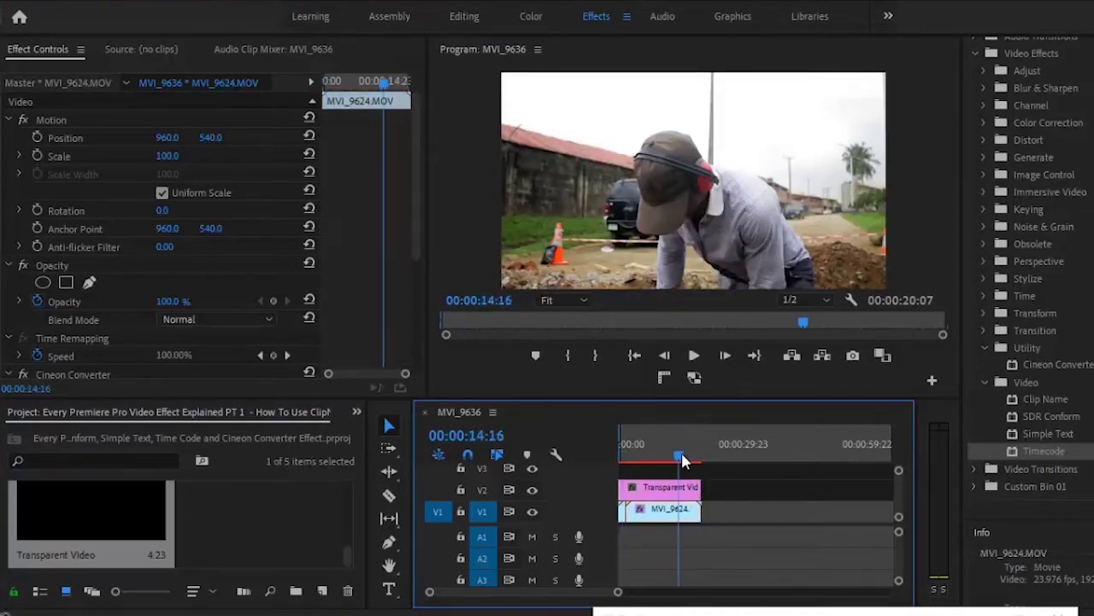
click(1042, 451)
drag(1041, 449, 608, 445)
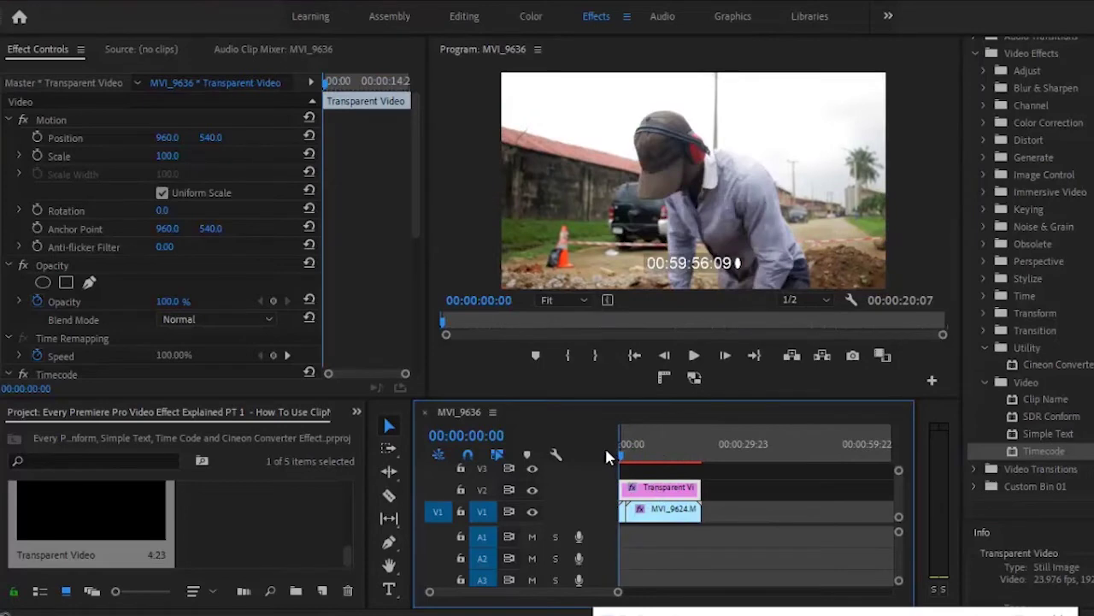
click(694, 355)
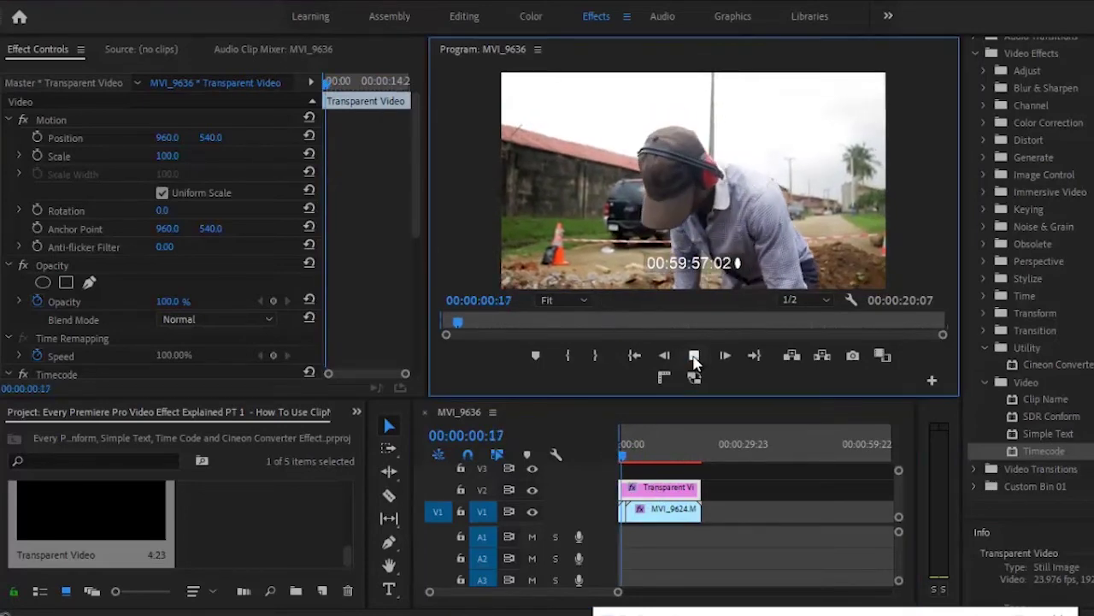
- Stop playback, return to the sequence start, and set the Transparent Video's Timecode Source to Generate
click(693, 355)
click(651, 494)
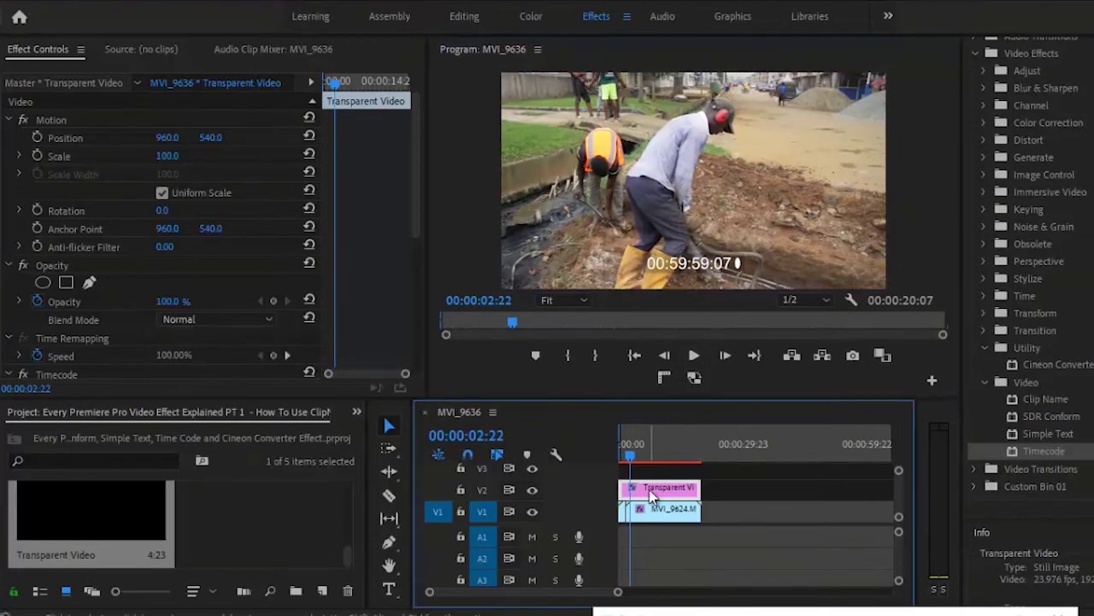
drag(412, 224, 423, 380)
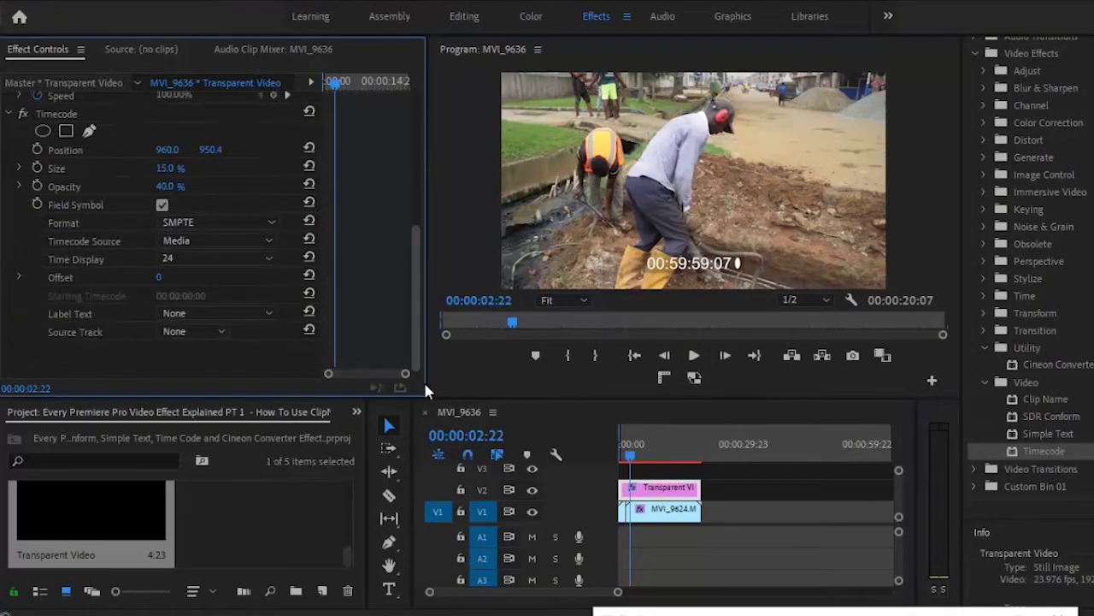
click(634, 356)
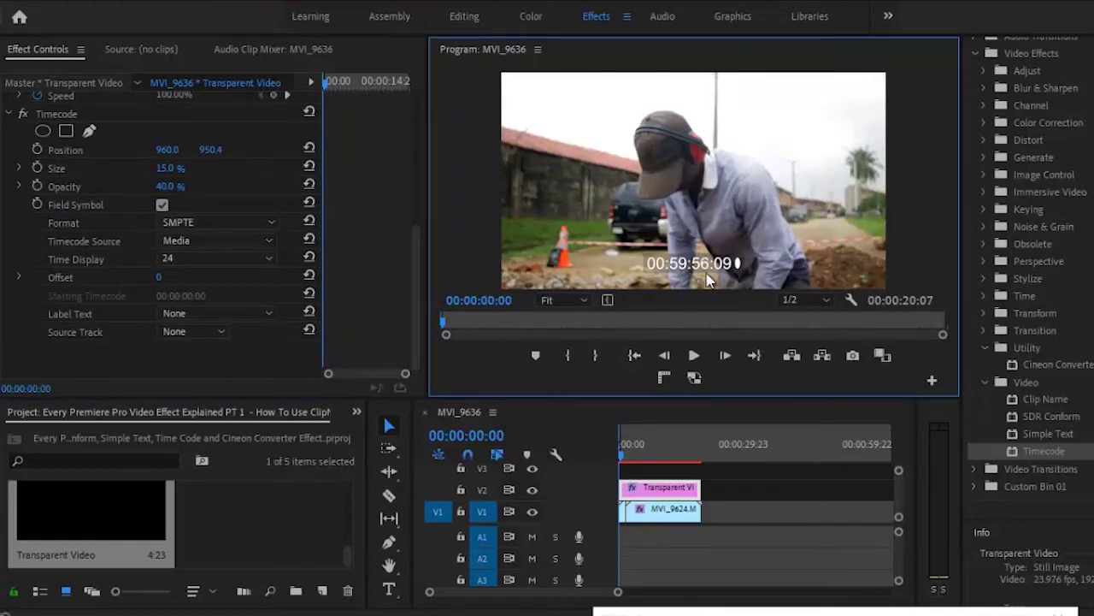
click(214, 241)
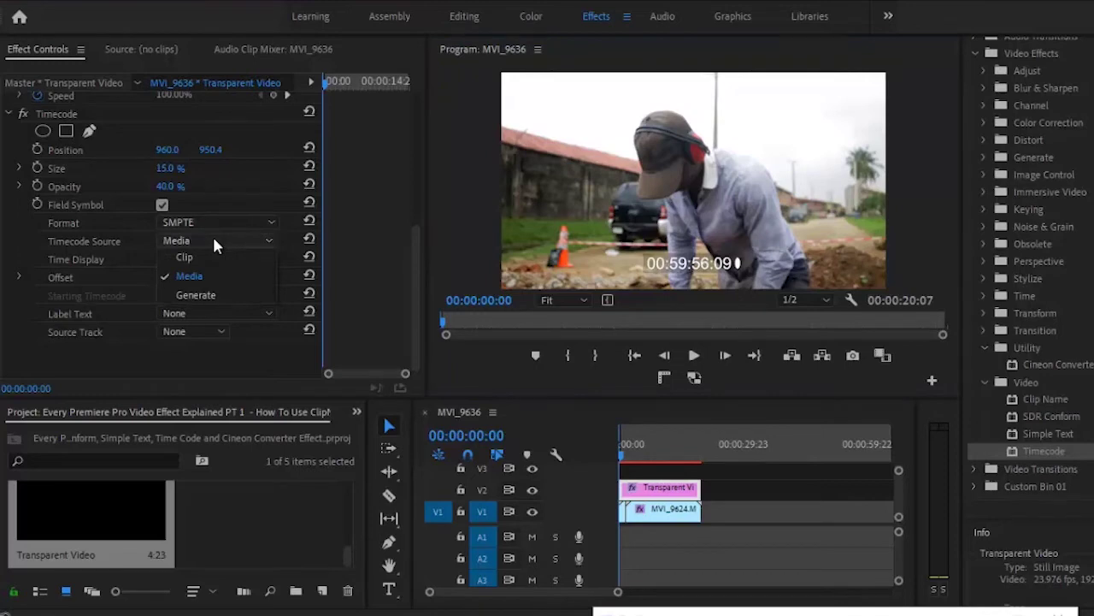
click(200, 295)
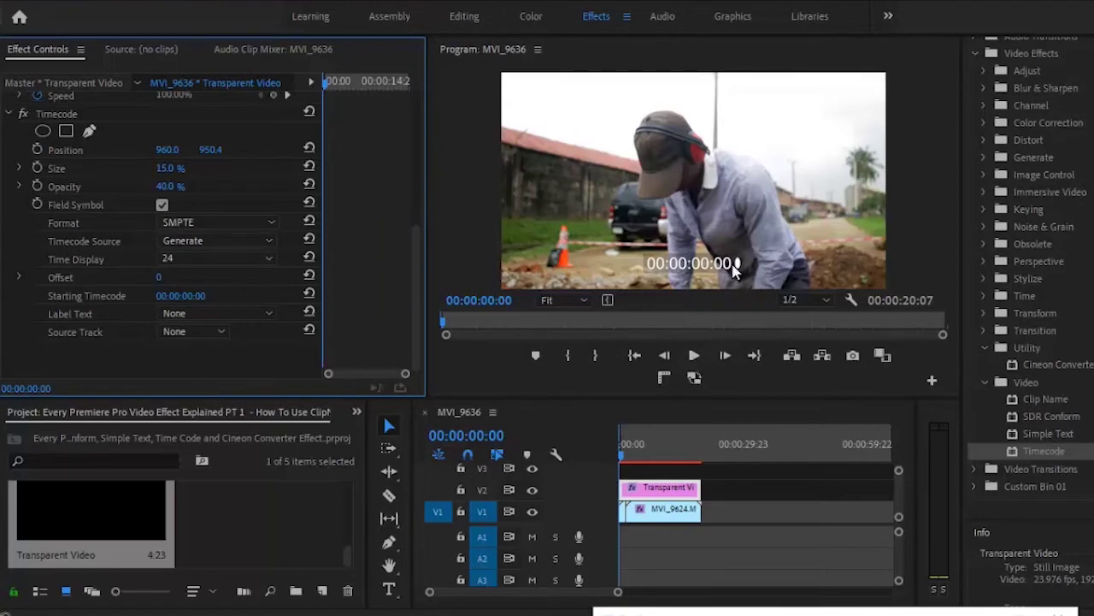
- Play the opening seconds to check the generated timecode and return the playhead to the sequence start
click(696, 355)
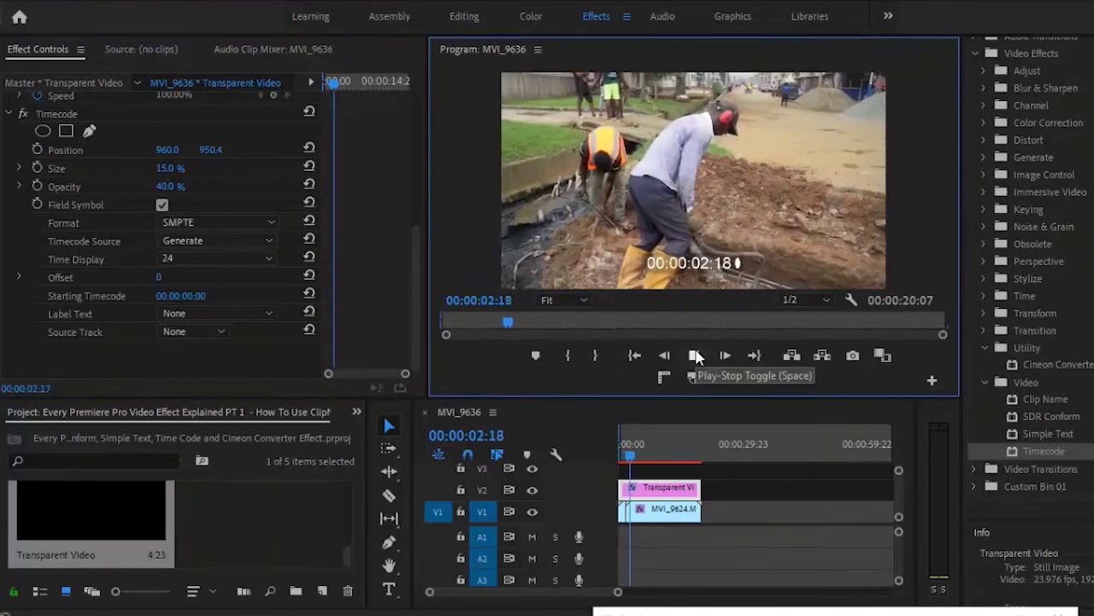
click(696, 356)
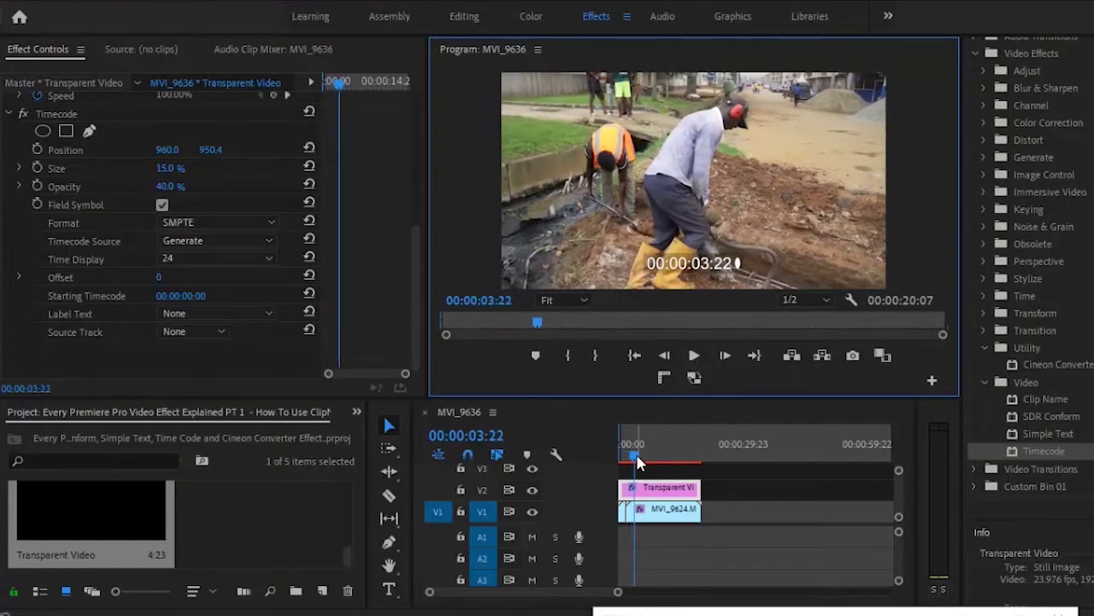
drag(630, 454, 610, 449)
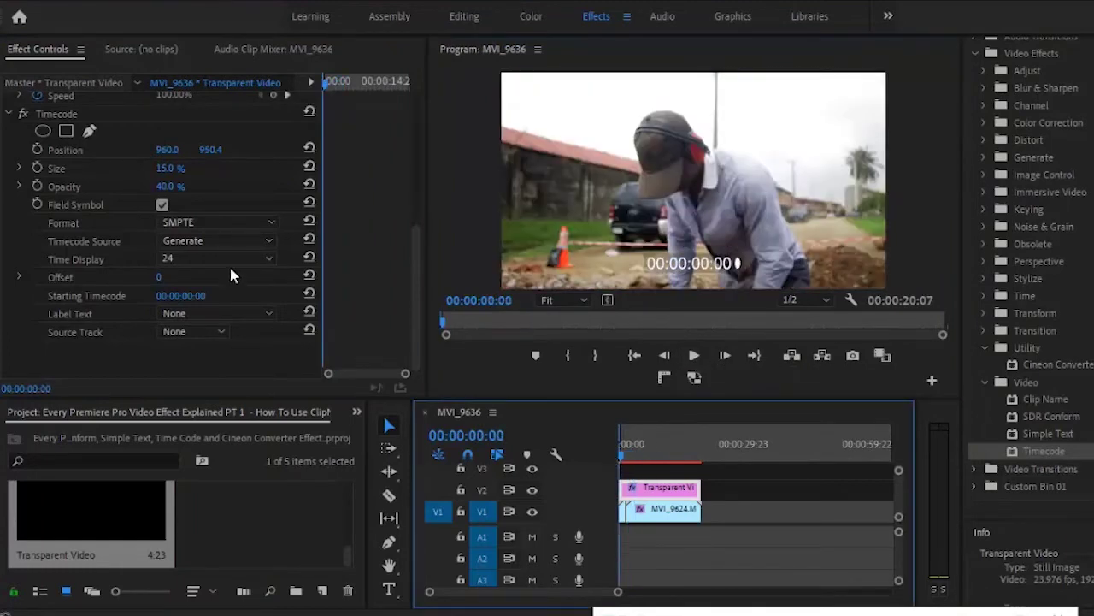
- Review the Timecode Source options, inspect clip MVI_9636.MOV beneath the Transparent Video, and scrub to 00:00:01:21 to check the running timecode
click(227, 238)
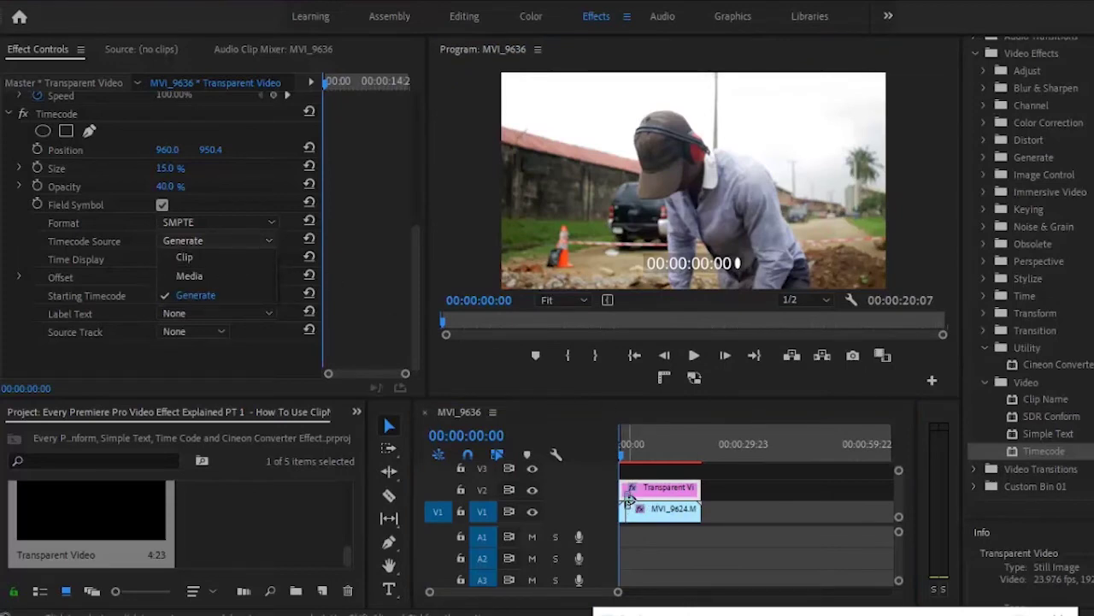
click(624, 520)
click(624, 520)
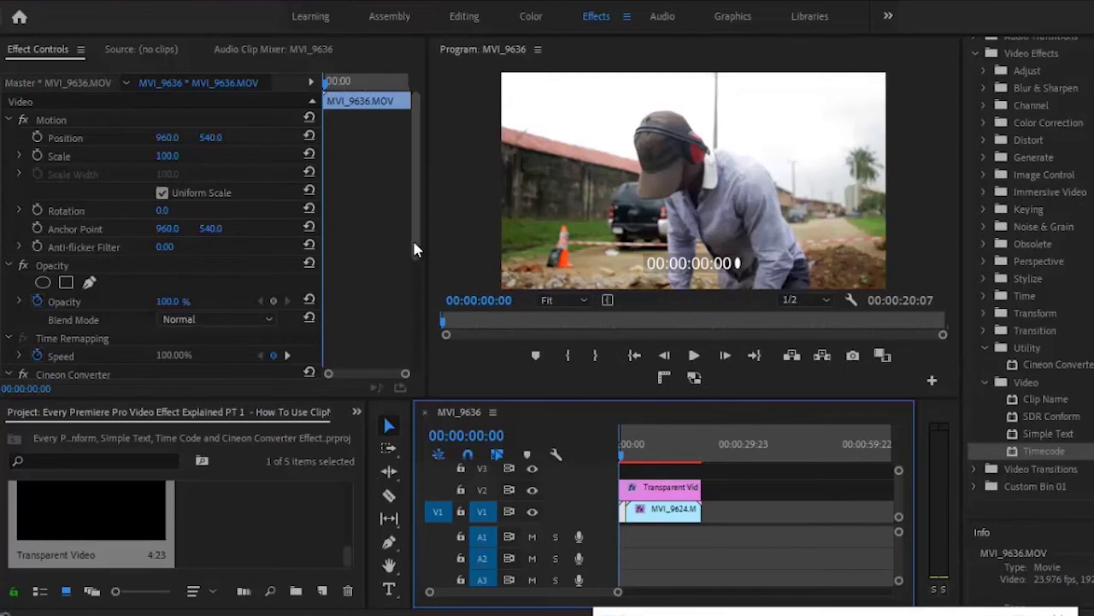
click(650, 487)
drag(413, 215, 412, 369)
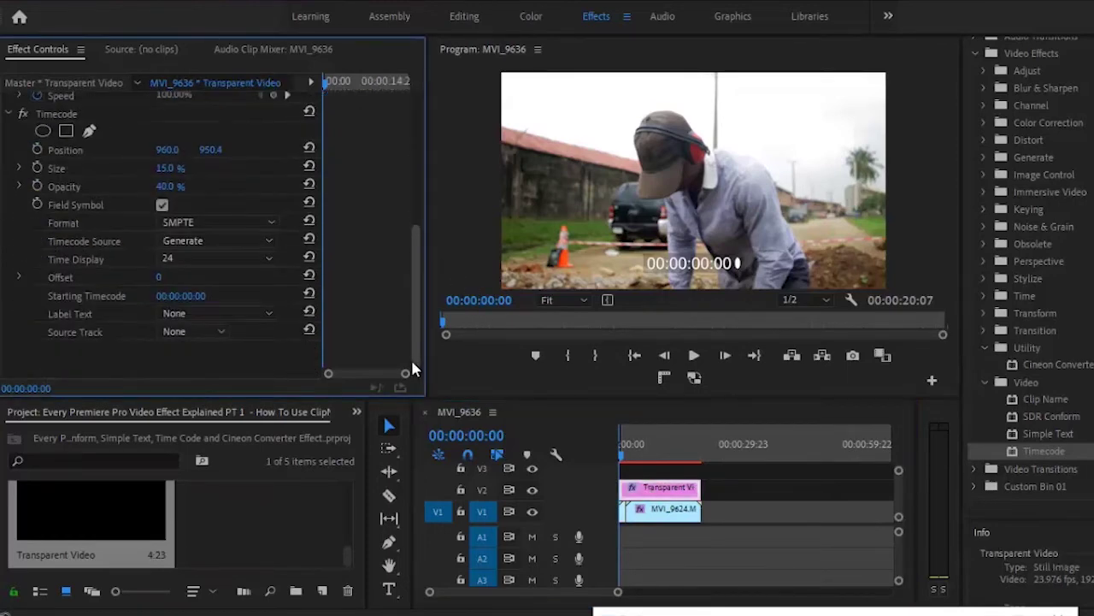
click(243, 240)
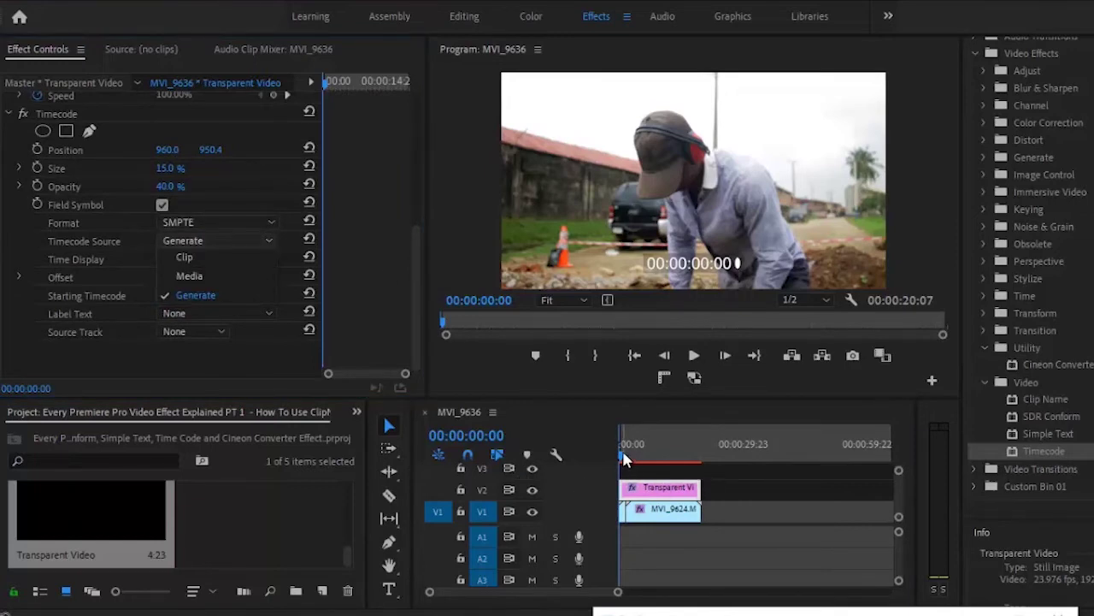
drag(623, 455, 628, 454)
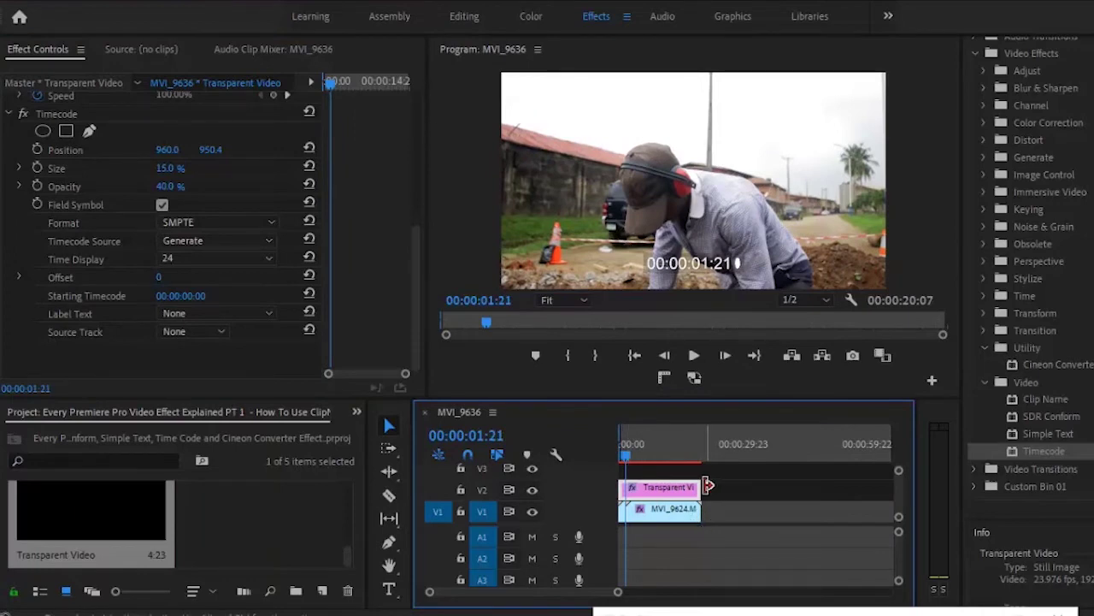
- At the sequence start, set the Timecode effect's Offset to 47 and turn off its Field Symbol
click(206, 289)
scroll(206, 289, up, 1)
key(Home)
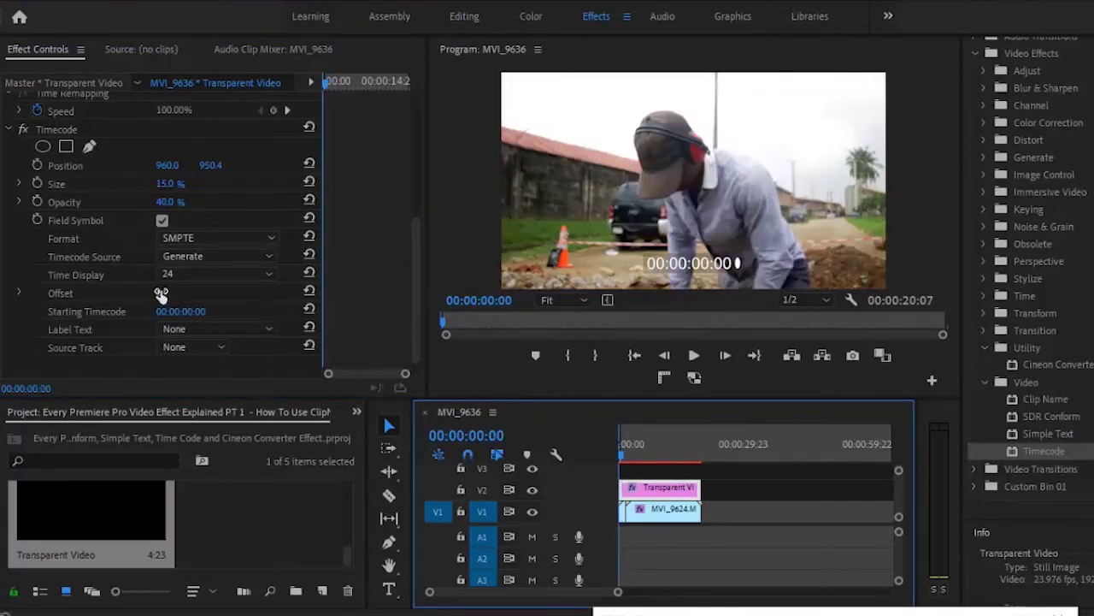
drag(160, 293, 169, 254)
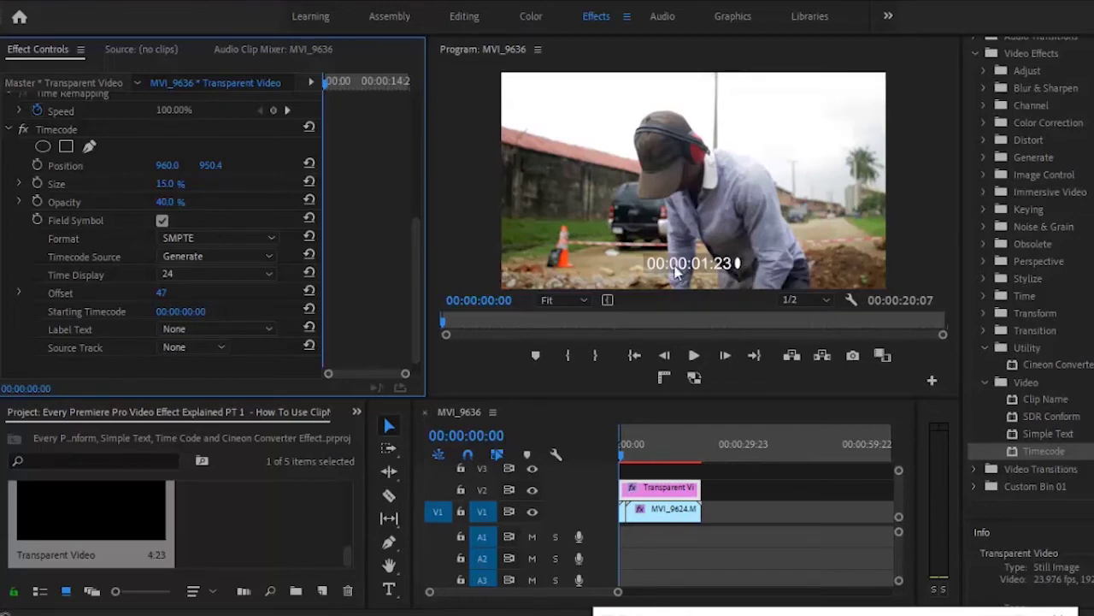
click(162, 221)
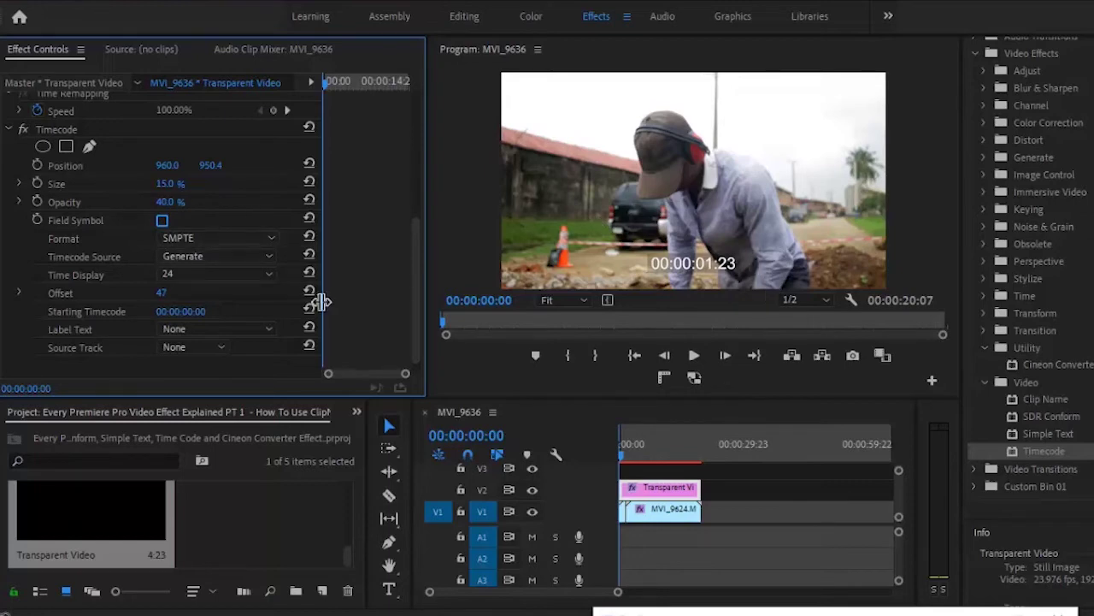
- Try the Camera 1 and Camera 2 label texts on the Timecode effect and set Label Text back to None
click(260, 328)
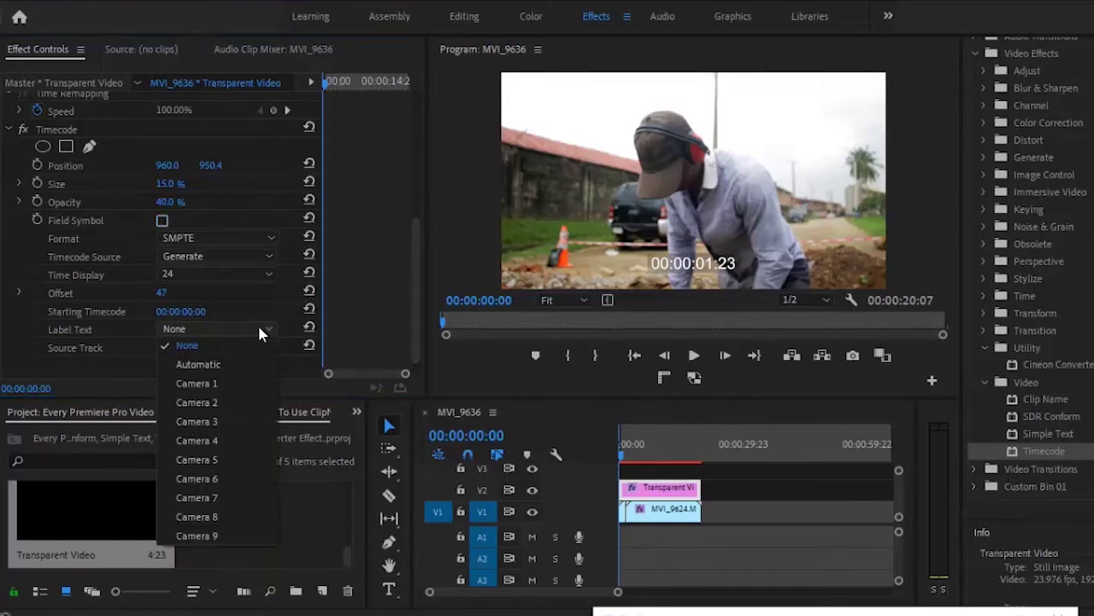
click(254, 386)
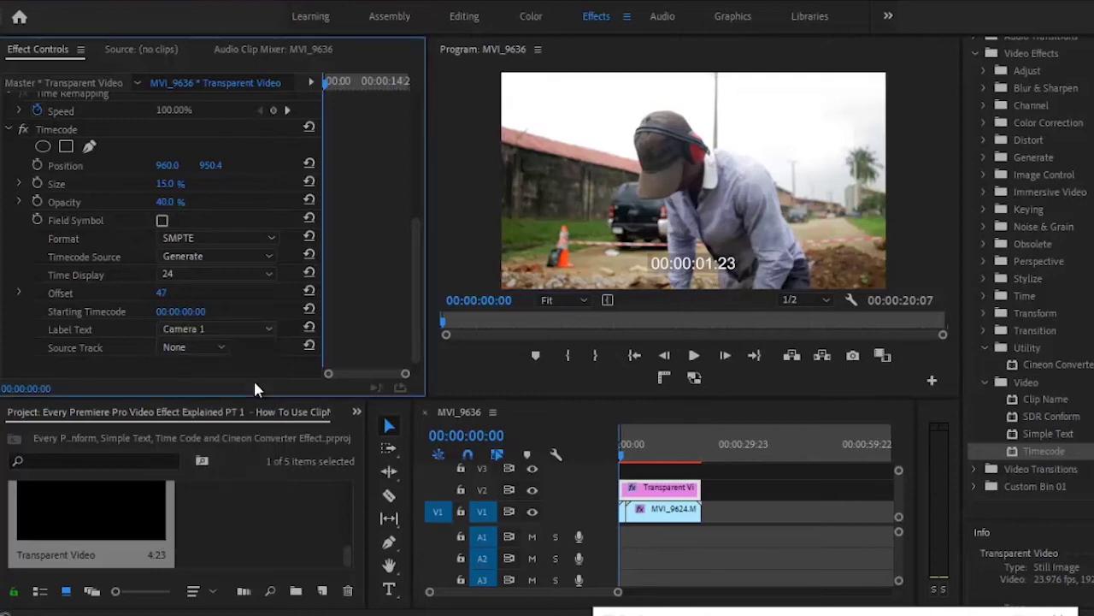
click(231, 330)
click(211, 412)
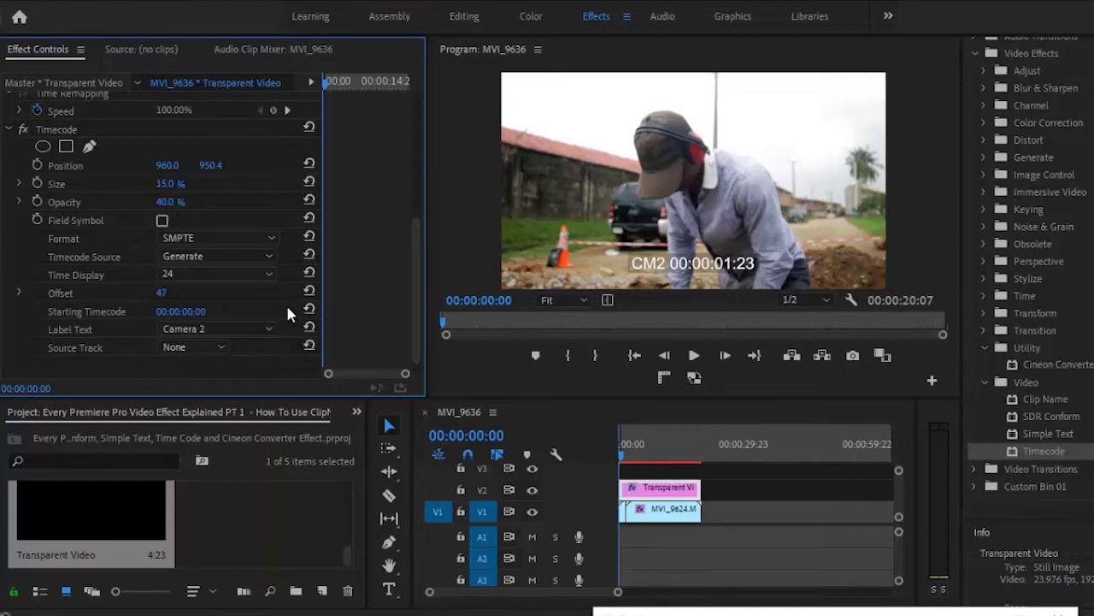
click(243, 327)
click(188, 345)
- Set the Timecode effect's Size to 26%, Opacity to 100% and Position to 950.0, 954.4
drag(168, 183, 182, 147)
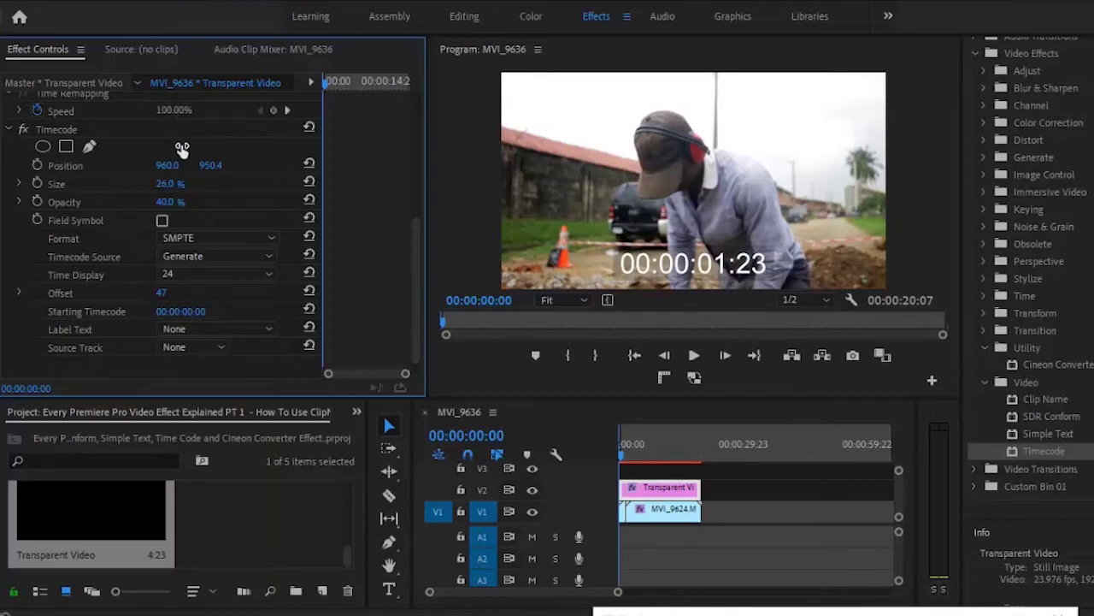
drag(163, 203, 167, 109)
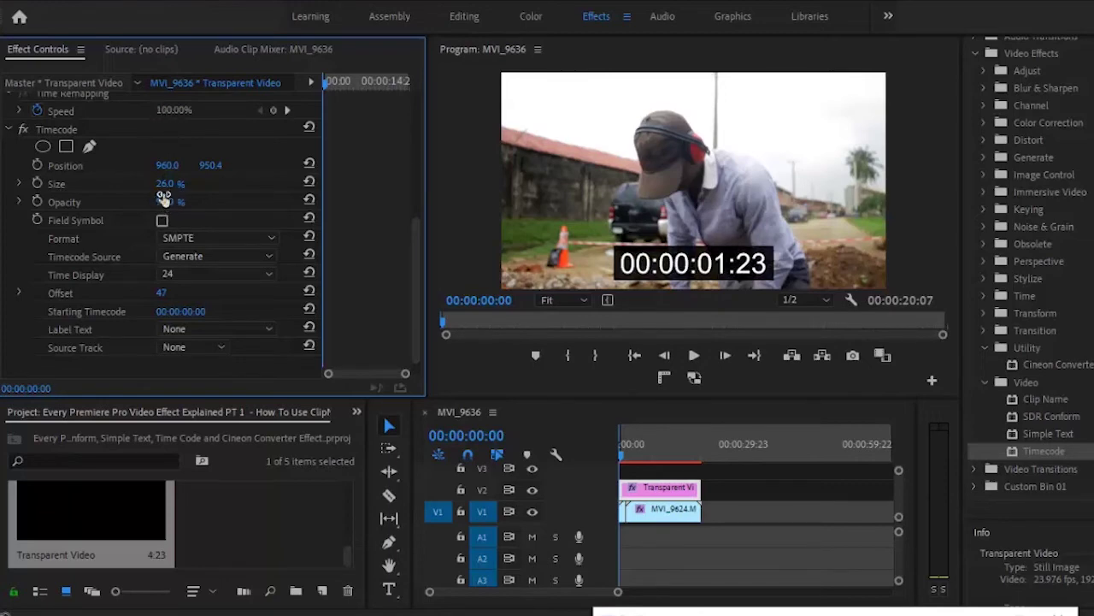
drag(165, 203, 165, 184)
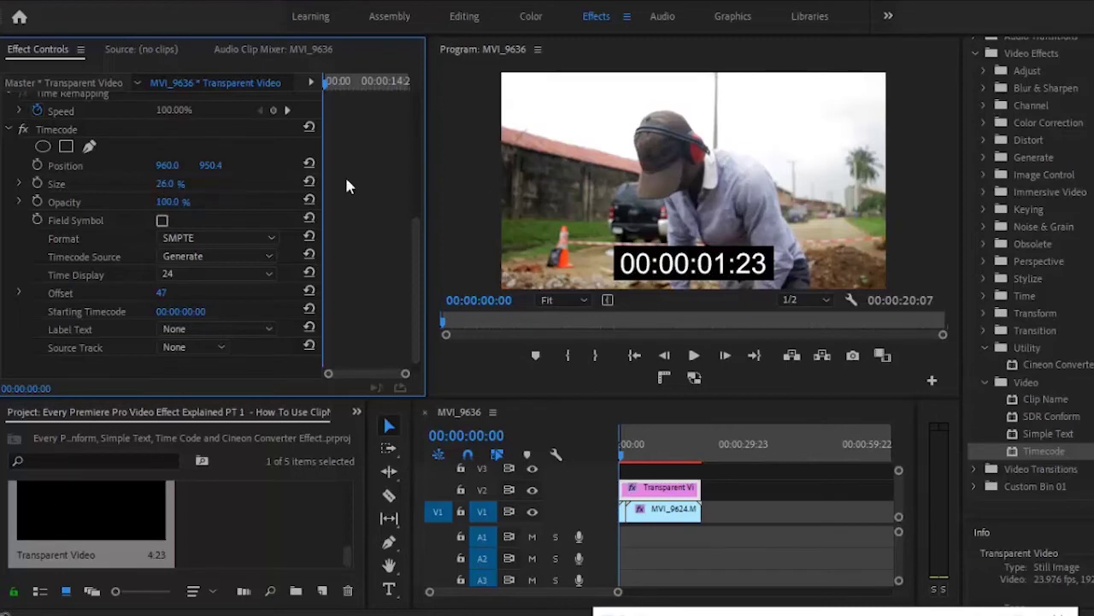
drag(167, 161, 196, 167)
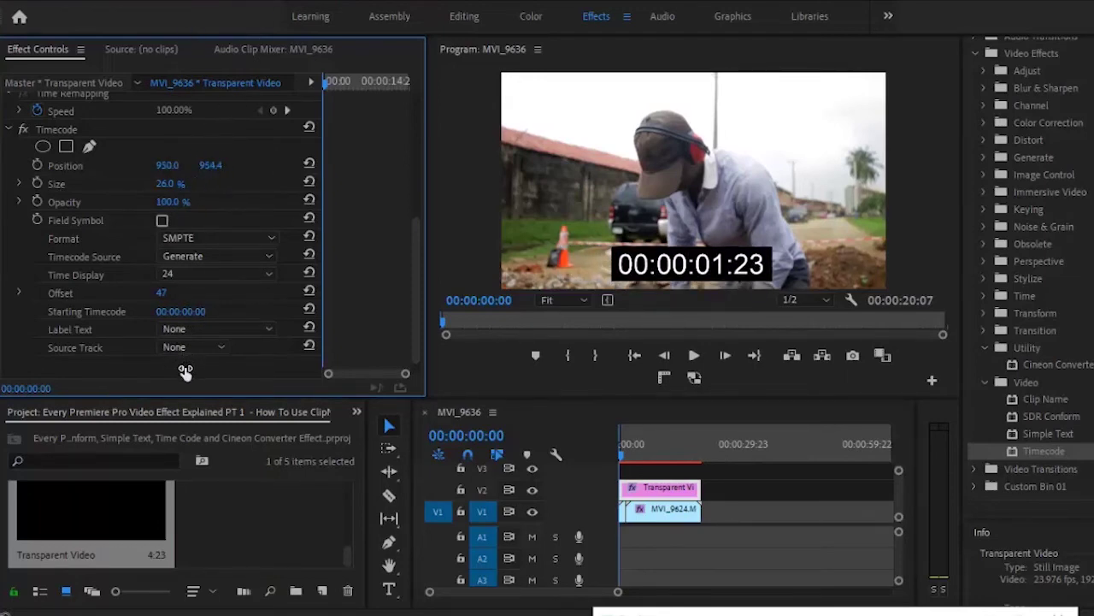
- Play the sequence from its start to check the restyled timecode and stop at 00:00:06:11
click(653, 496)
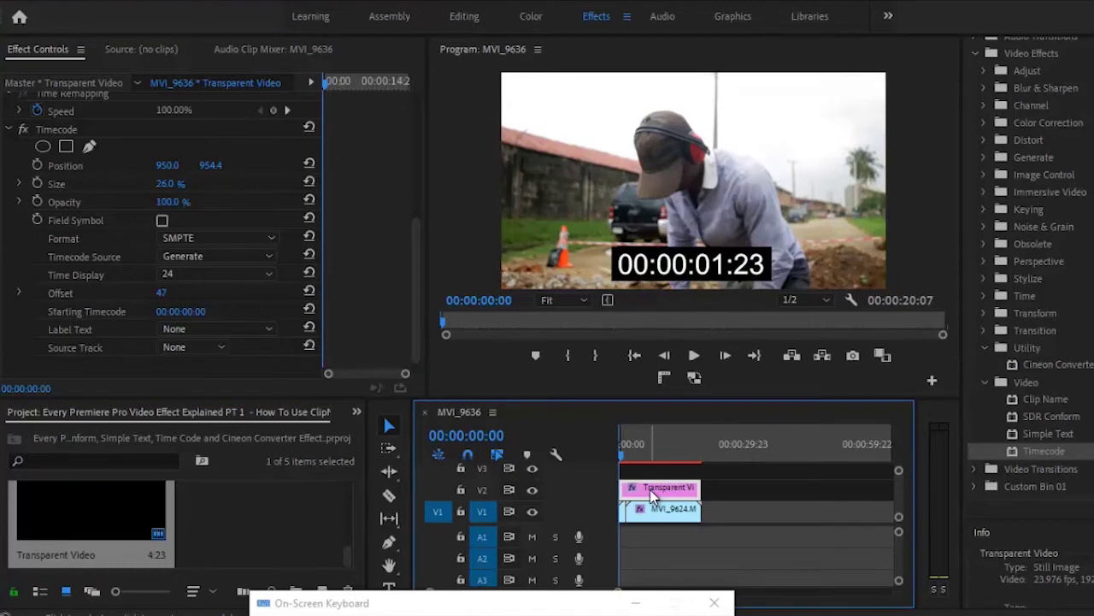
click(693, 356)
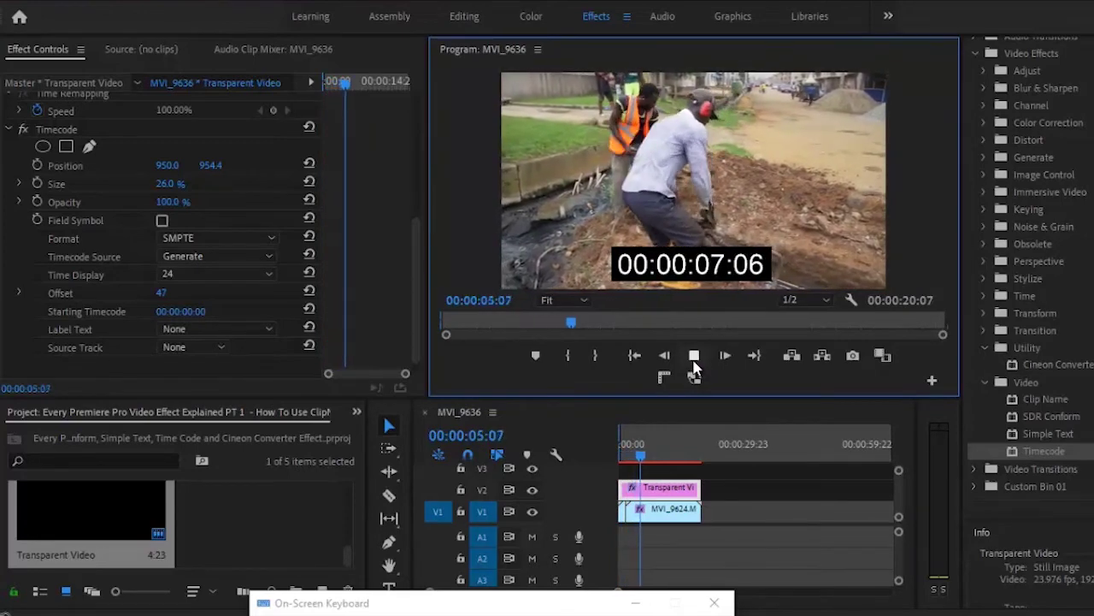
click(695, 356)
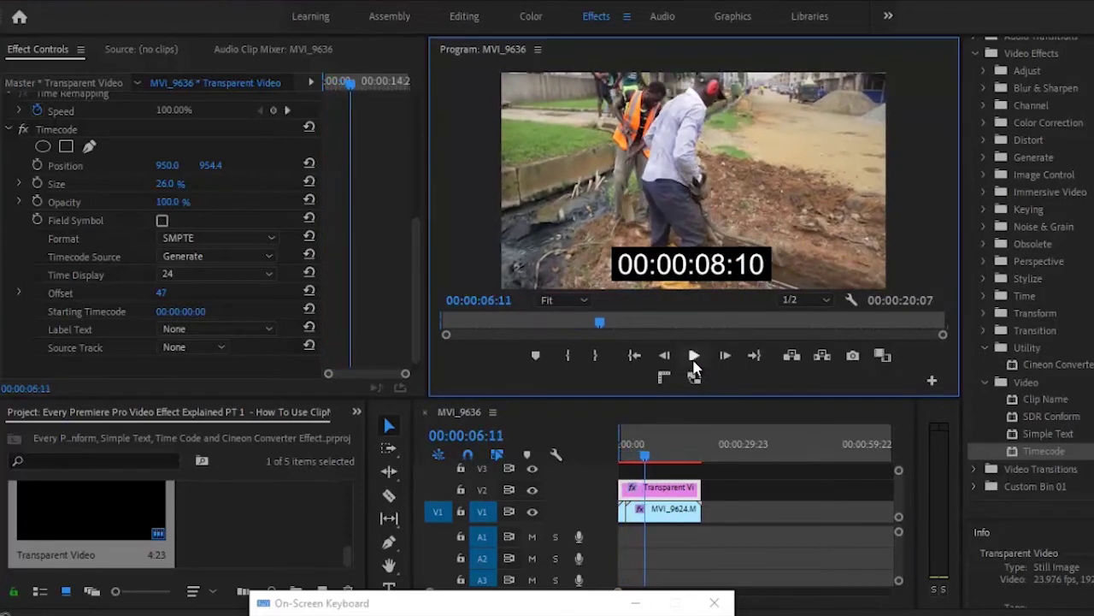
- Nest the Transparent Video clip on V2 as Nested Sequence 01
click(651, 494)
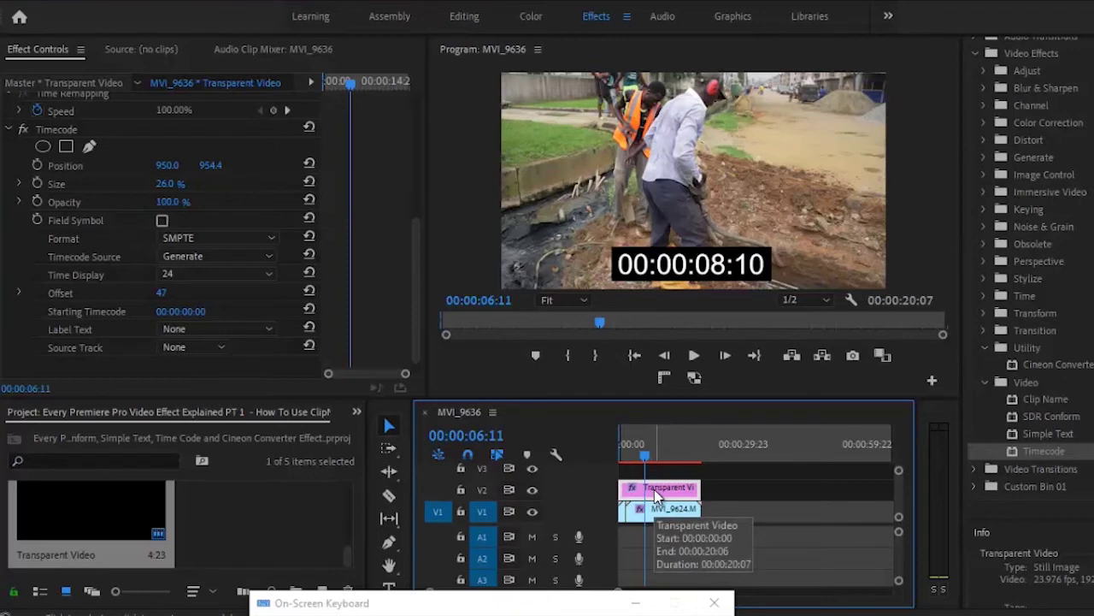
right_click(656, 496)
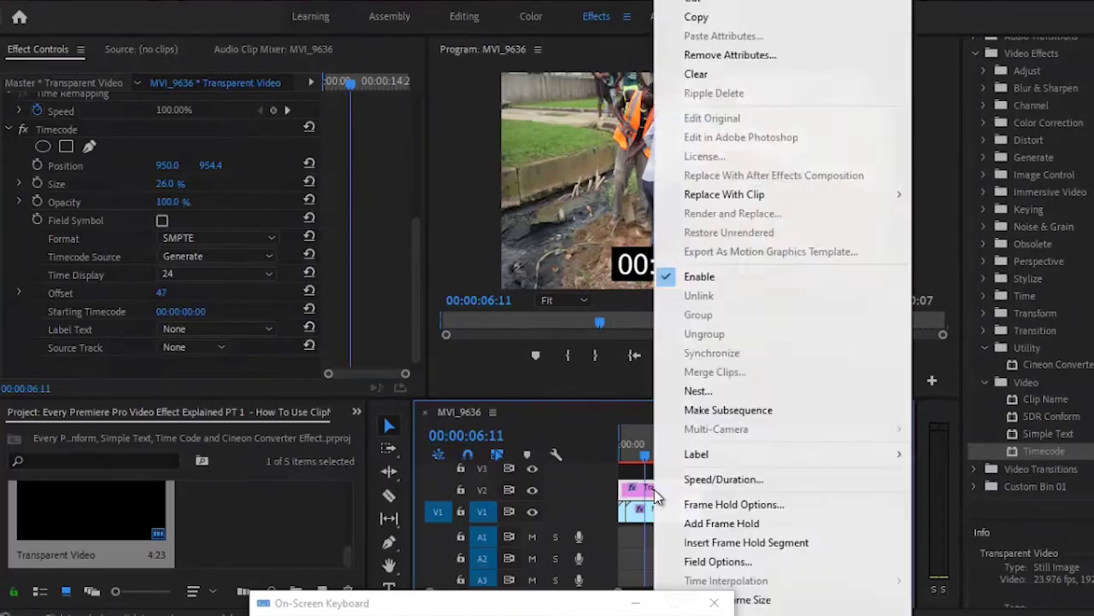
click(698, 397)
click(555, 320)
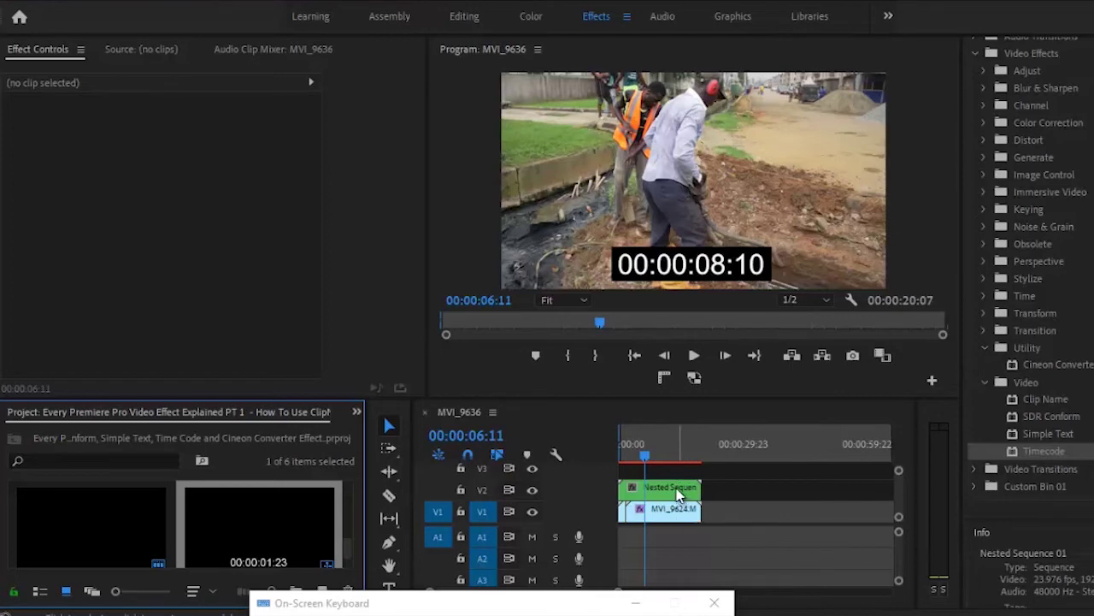
- Add a frame hold to the nested sequence on V2 at 00:00:06:11 and play the sequence from its start
click(668, 496)
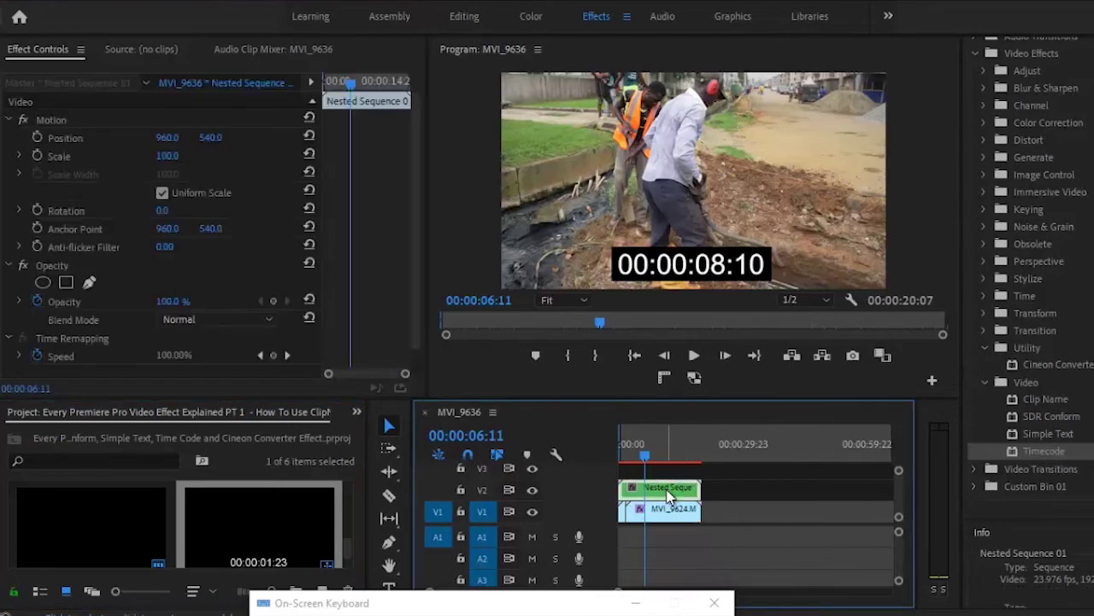
right_click(668, 496)
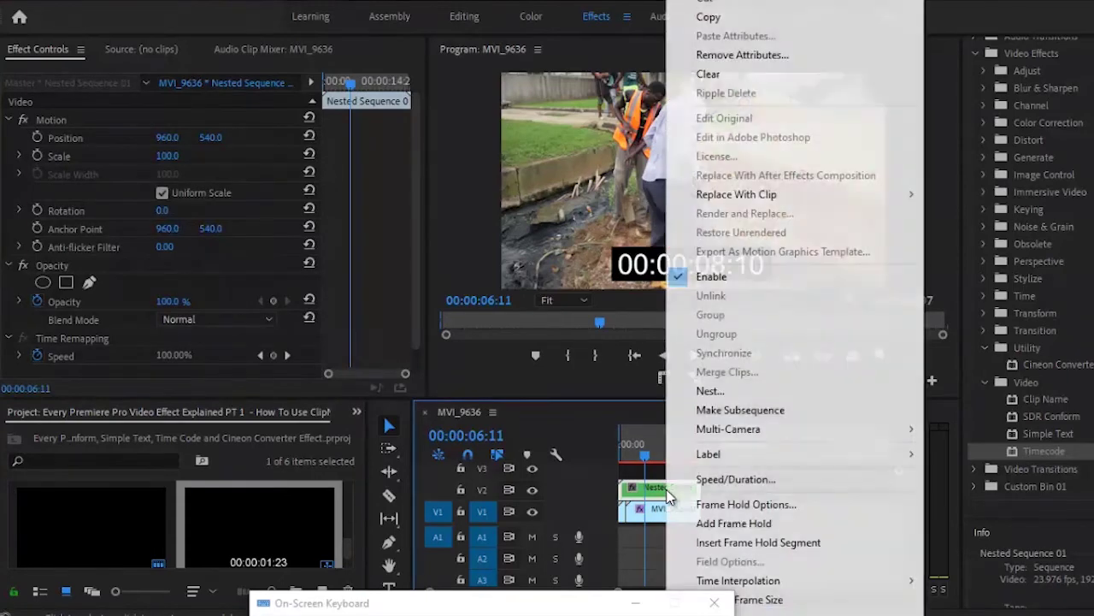
click(725, 523)
drag(646, 455, 622, 455)
click(693, 360)
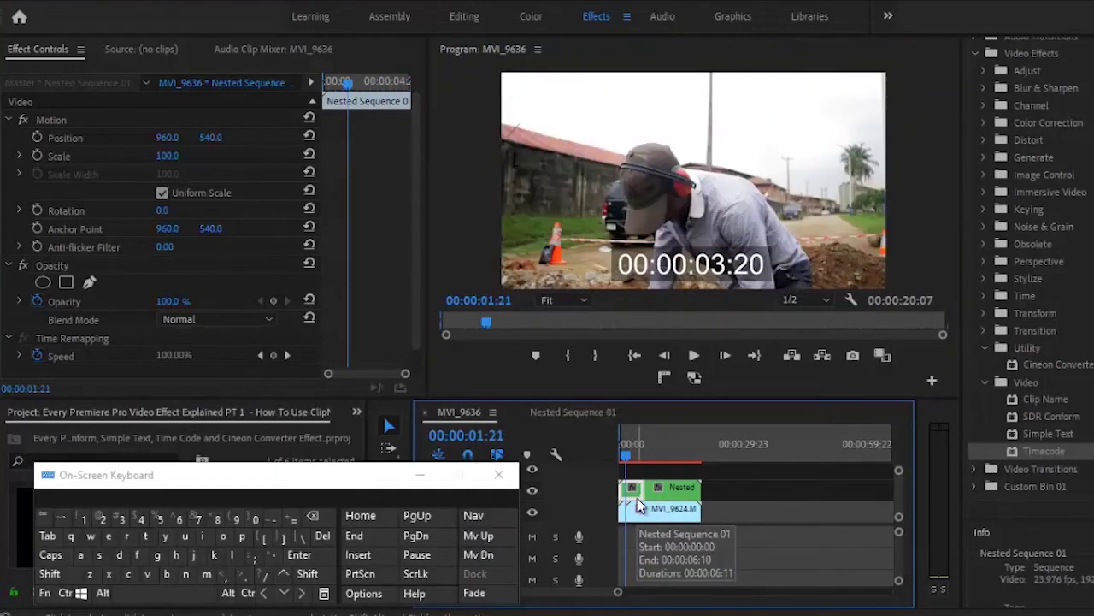
- Apply the Clip Name effect to the first segment of the nested sequence on V2 and show the effect's settings
click(1062, 400)
drag(1071, 403, 629, 496)
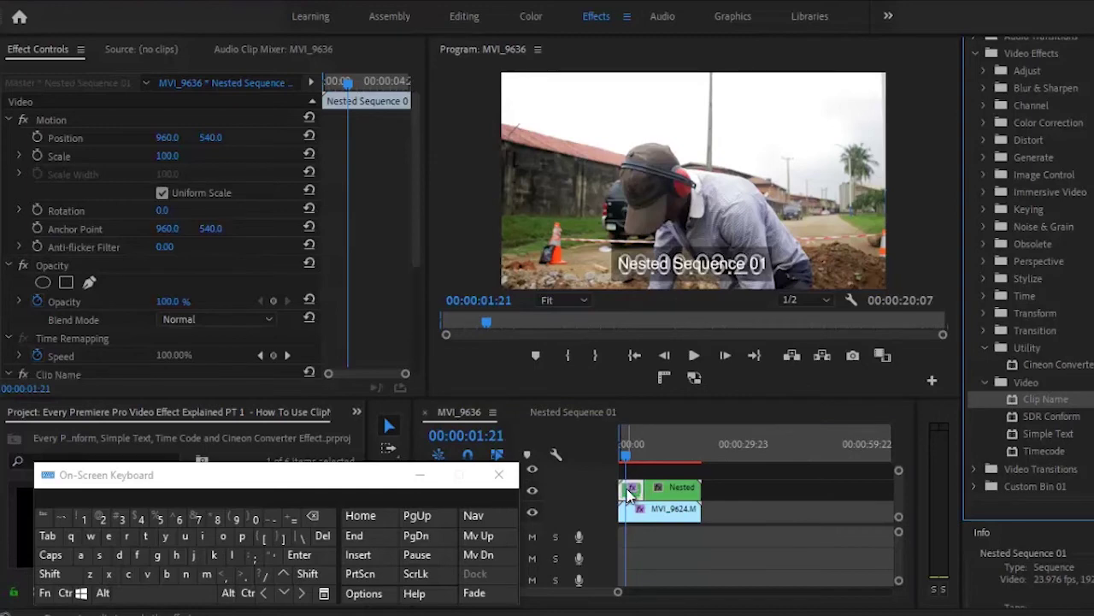
drag(282, 483, 276, 615)
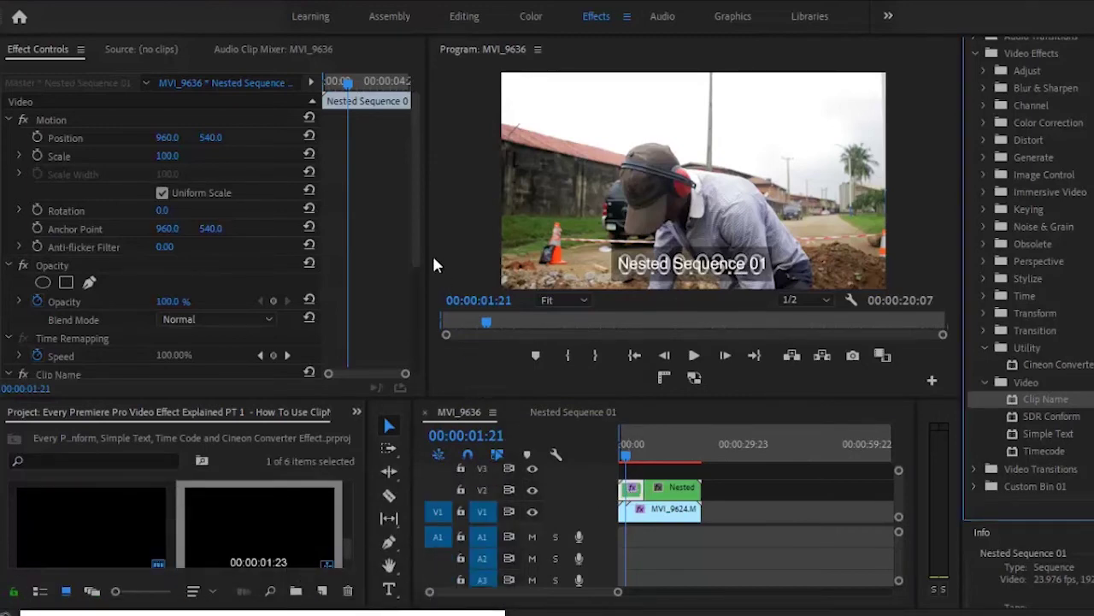
scroll(412, 265, down, 4)
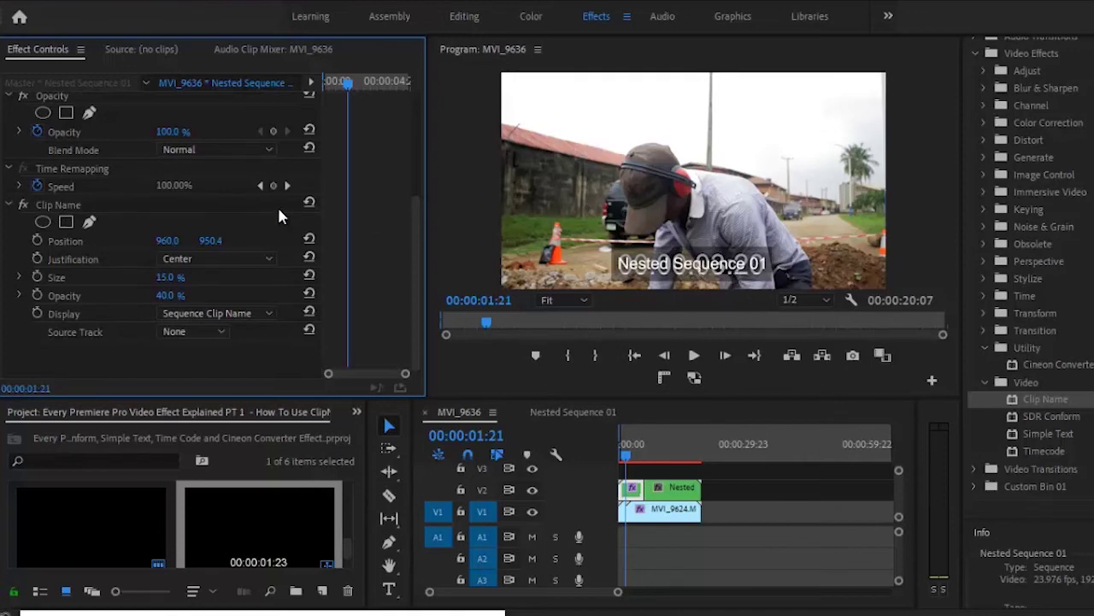
- Set the nested sequence's Clip Name to vertical position 804.4, Left justification, 15.3% size and 70% opacity, with Sequence Clip Name as display
drag(208, 263, 216, 371)
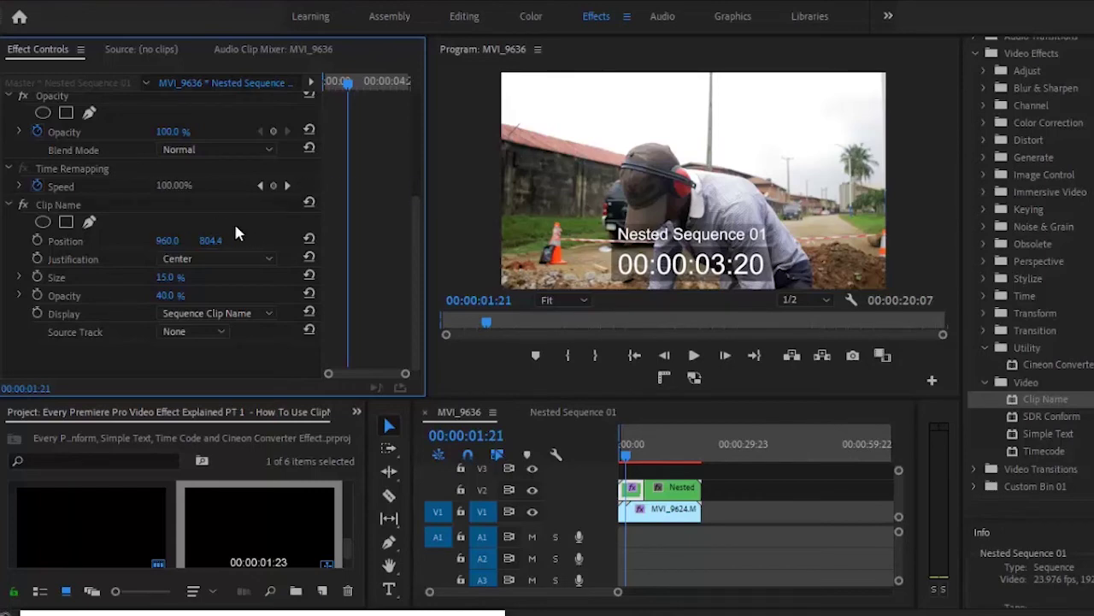
click(215, 259)
click(188, 276)
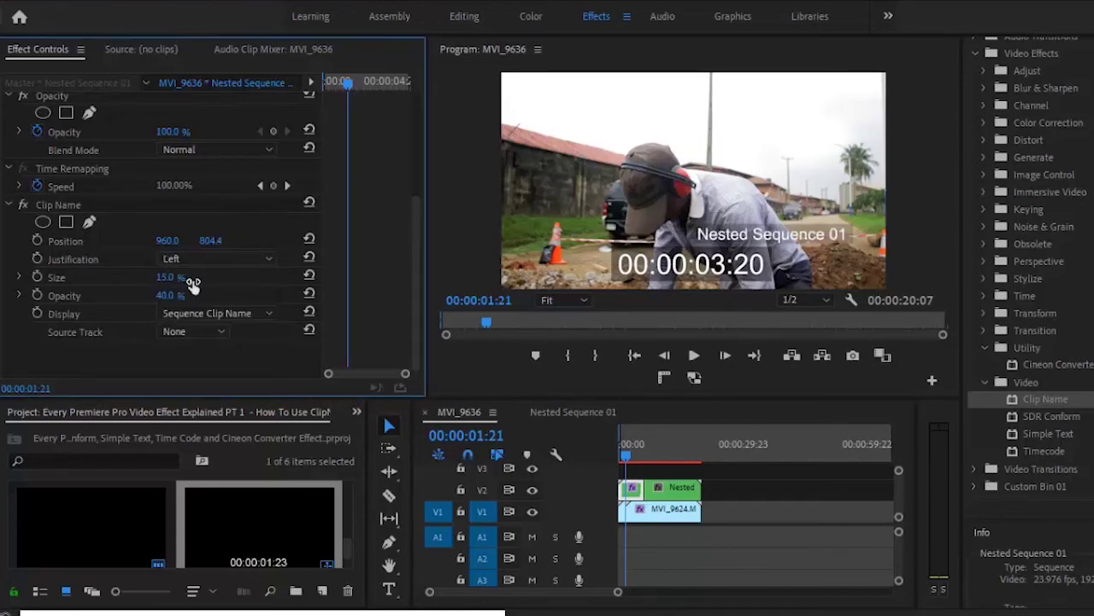
drag(162, 281, 172, 238)
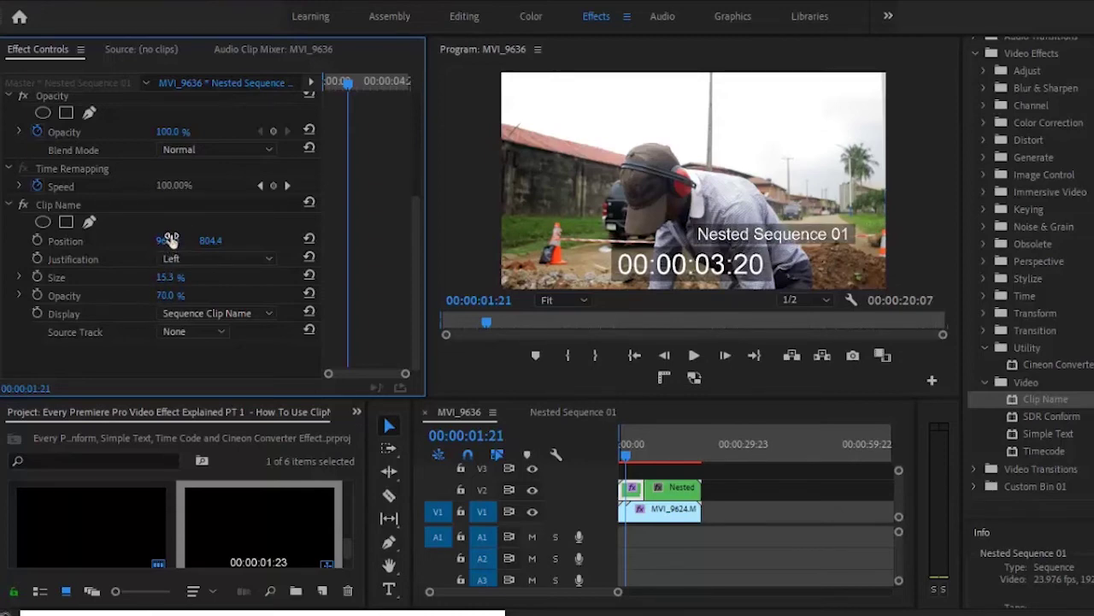
click(248, 313)
click(244, 328)
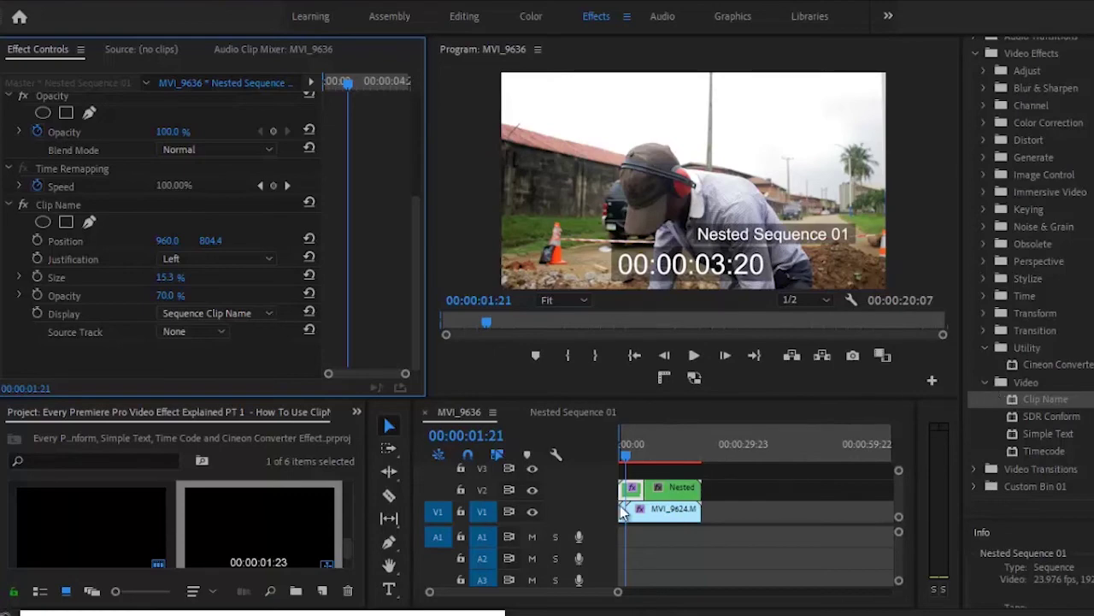
- Apply the Clip Name effect to MVI_9624.MOV on V1 and set its position to 522.0, 798.4 while viewing 00:00:04:00
click(677, 516)
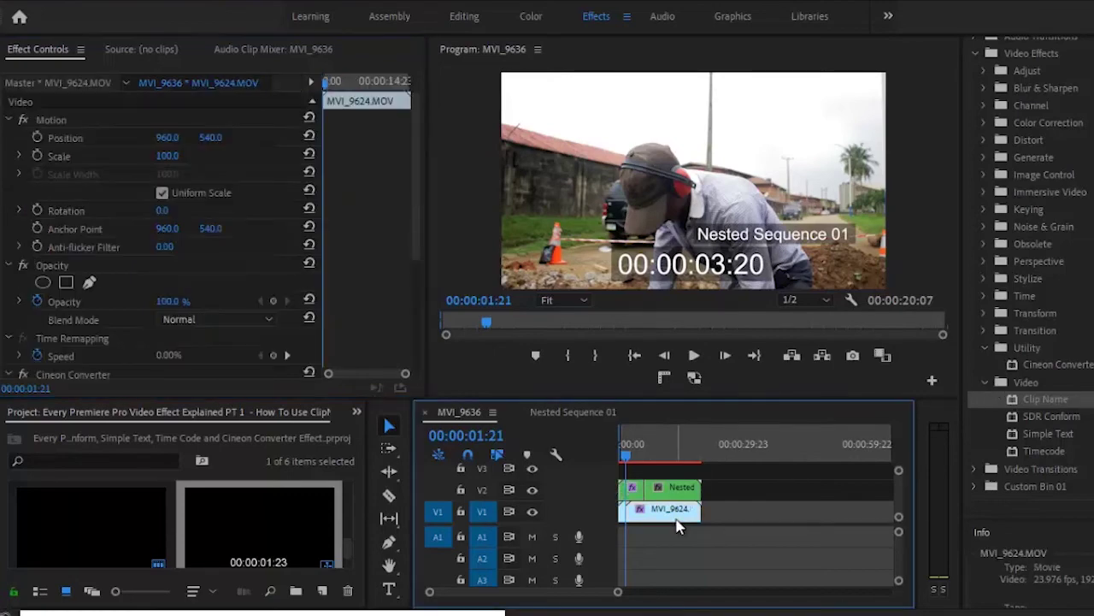
drag(1045, 399, 655, 522)
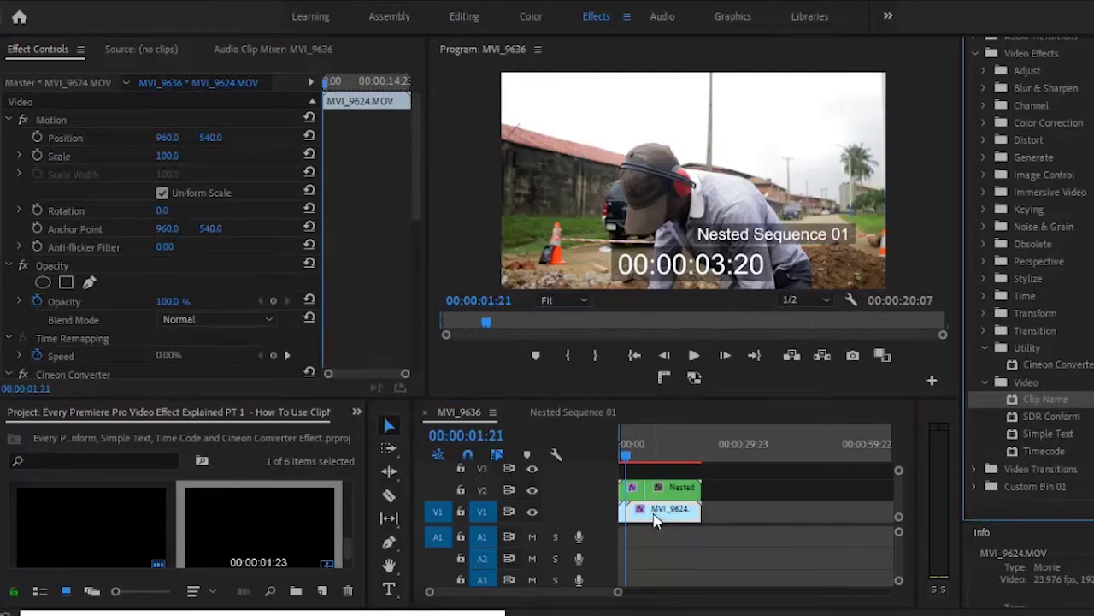
click(636, 455)
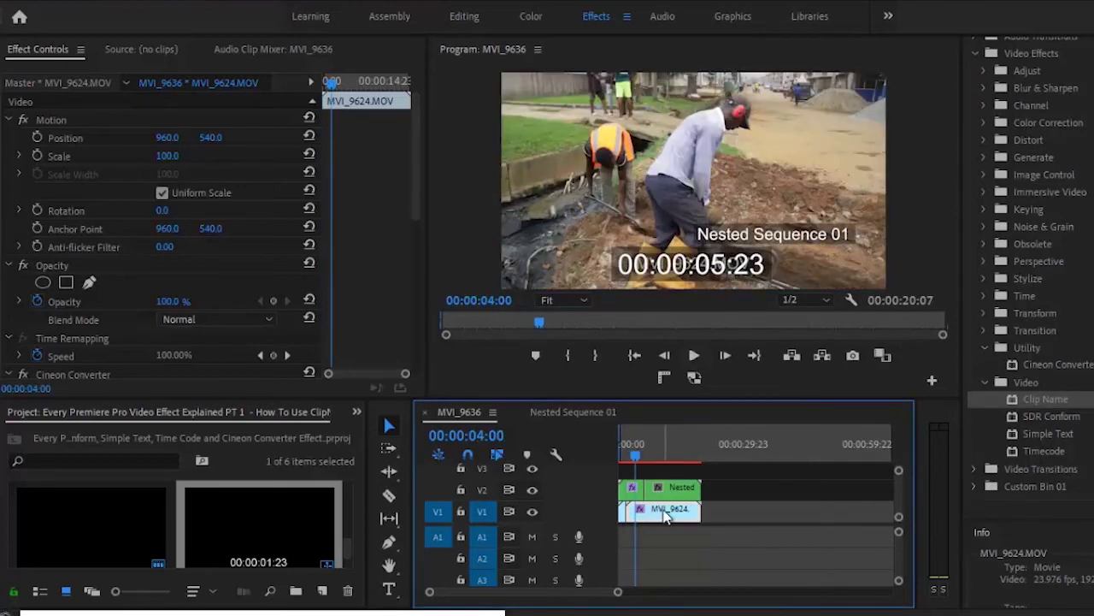
drag(414, 163, 410, 341)
drag(210, 240, 132, 396)
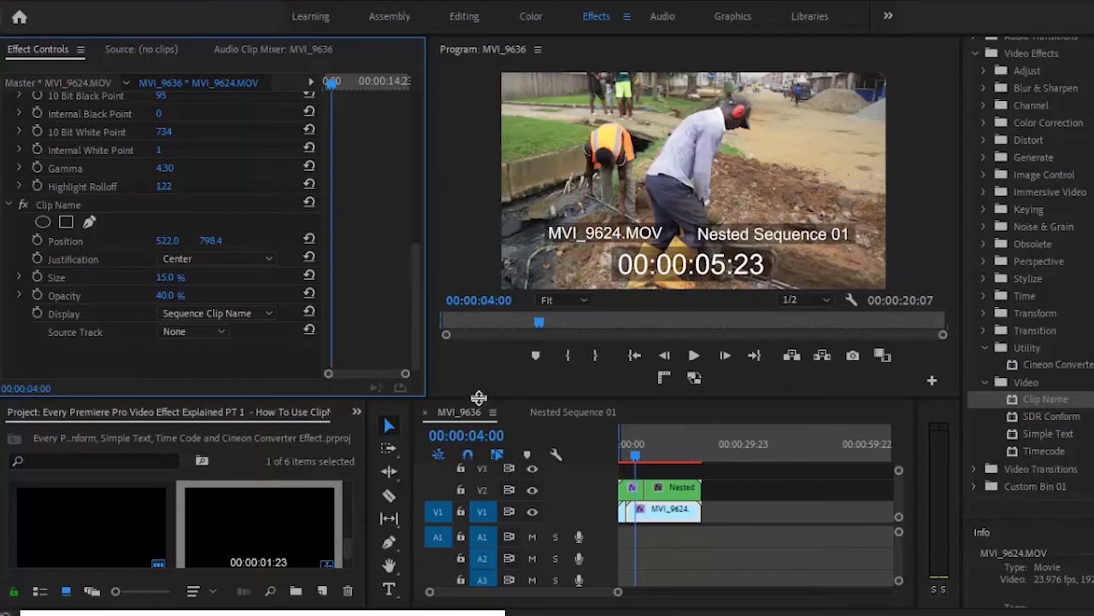
click(609, 236)
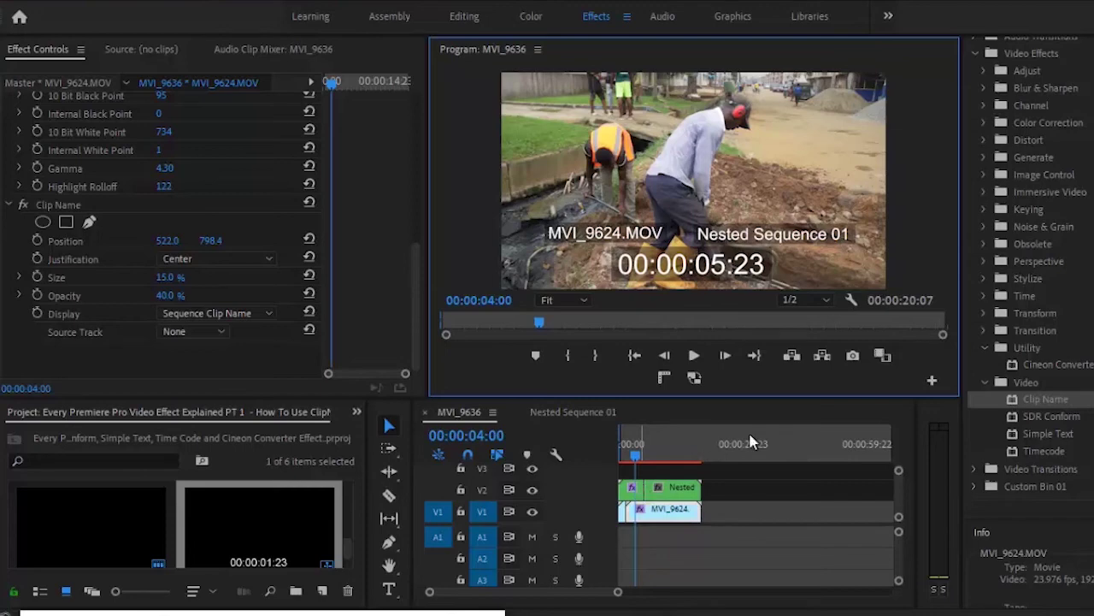
- Apply the Simple Text effect to MVI_9624.MOV on V1 and set its vertical position to 687.4
drag(1082, 440, 646, 520)
drag(412, 258, 417, 351)
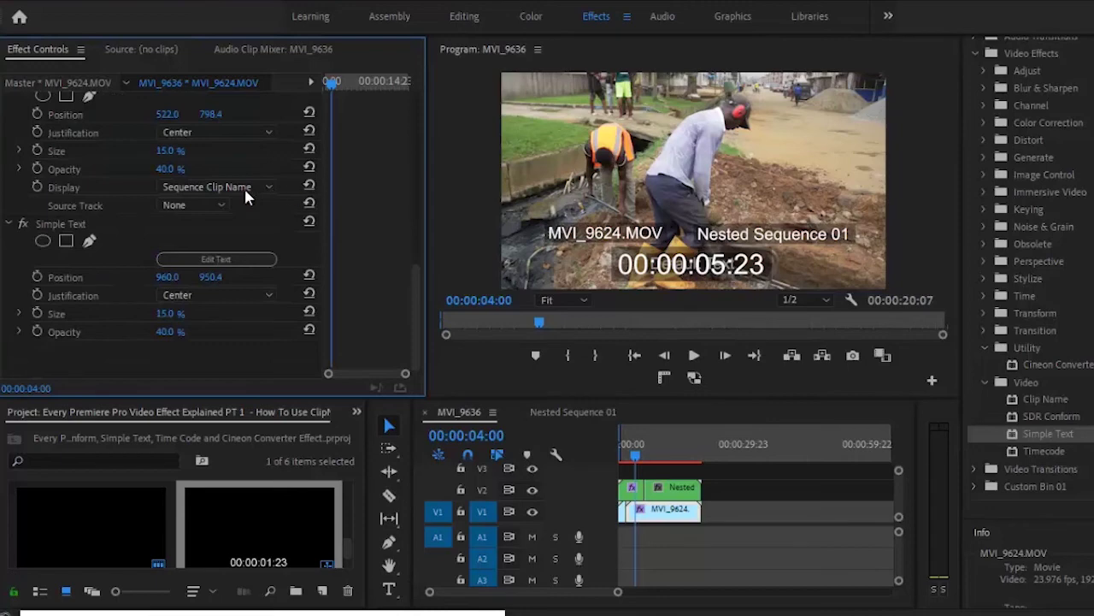
drag(210, 282, 215, 491)
drag(213, 278, 214, 301)
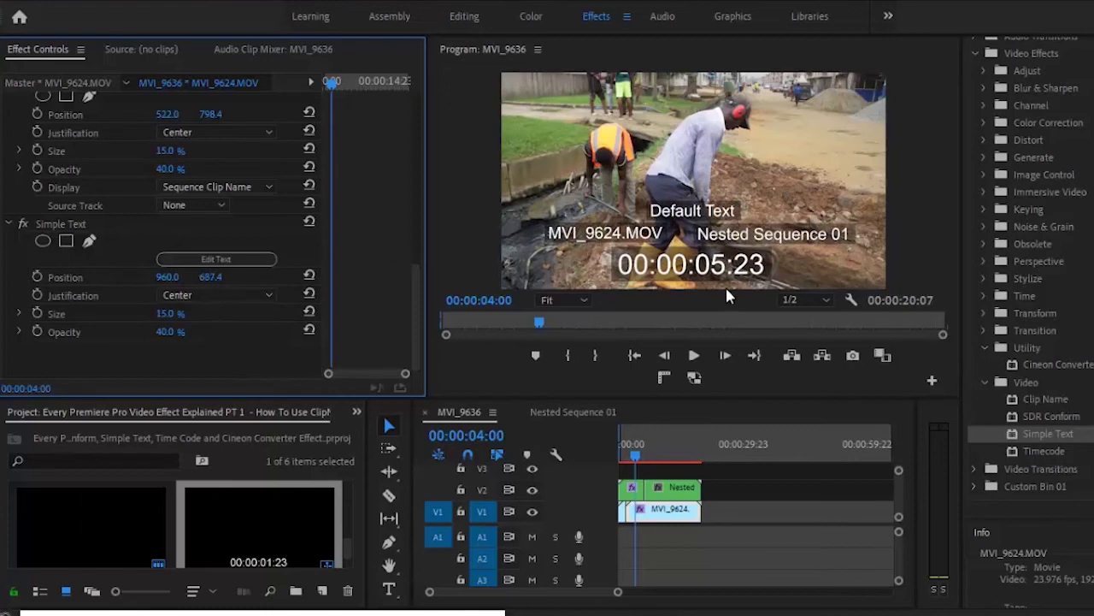
- Change the wording of the Simple Text effect on MVI_9624.MOV to "Default"
click(228, 260)
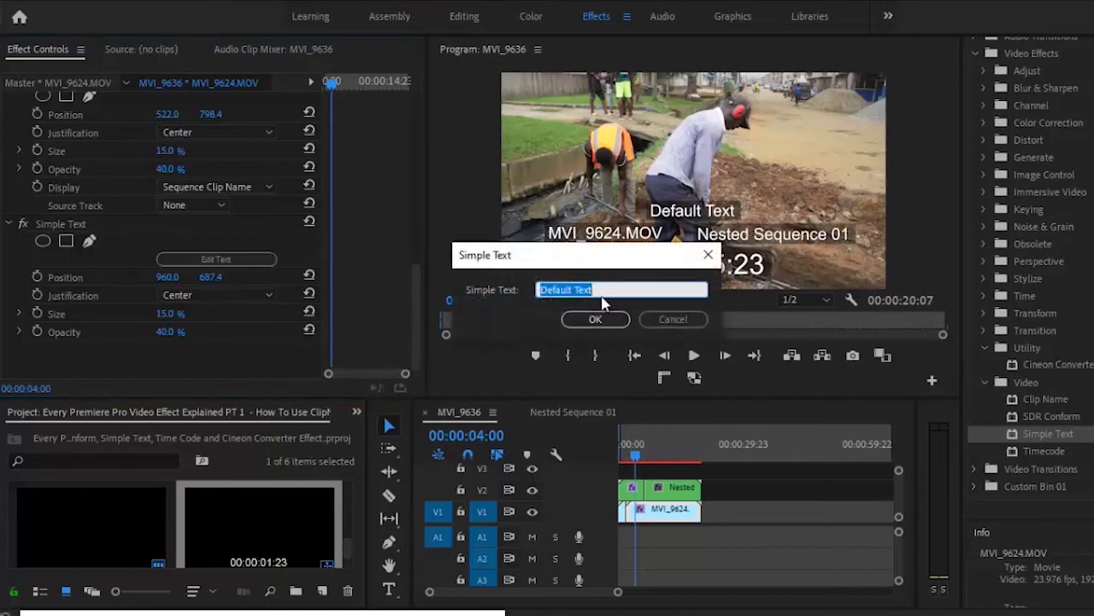
text(Default)
click(600, 327)
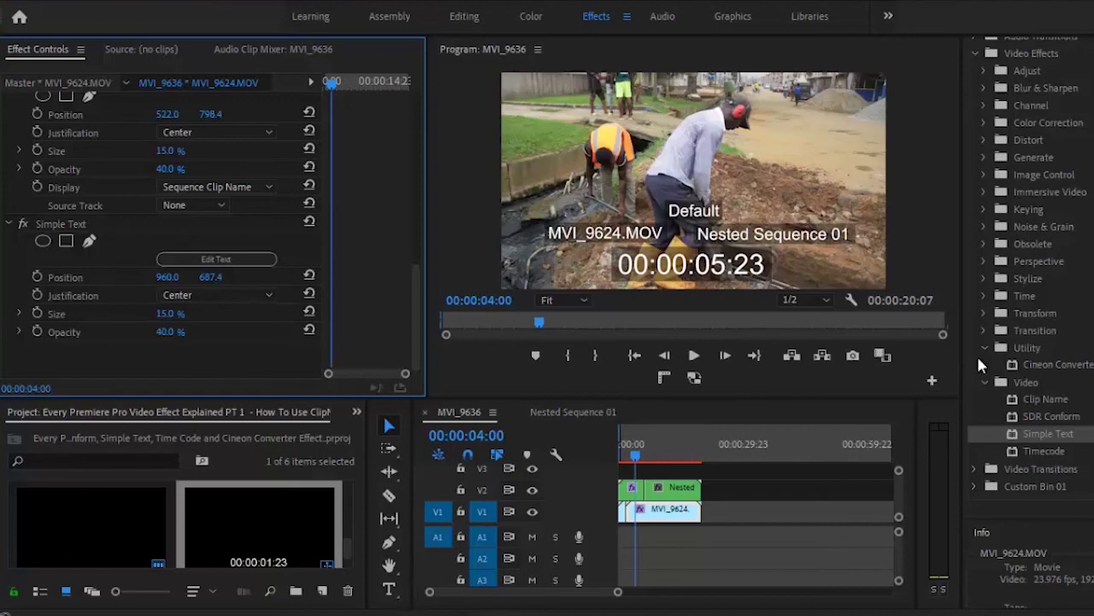
- Apply the SDR Conform effect to MVI_9624.MOV with brightness 25.0, contrast 10.0 and soft knee 100.0
drag(1050, 415, 416, 330)
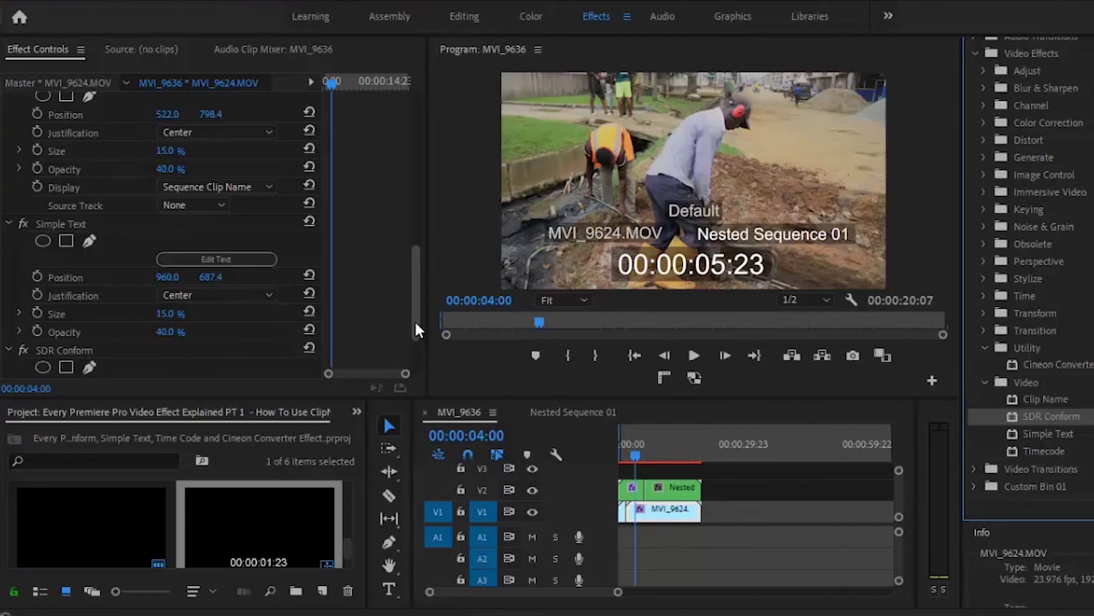
scroll(415, 320, down, 3)
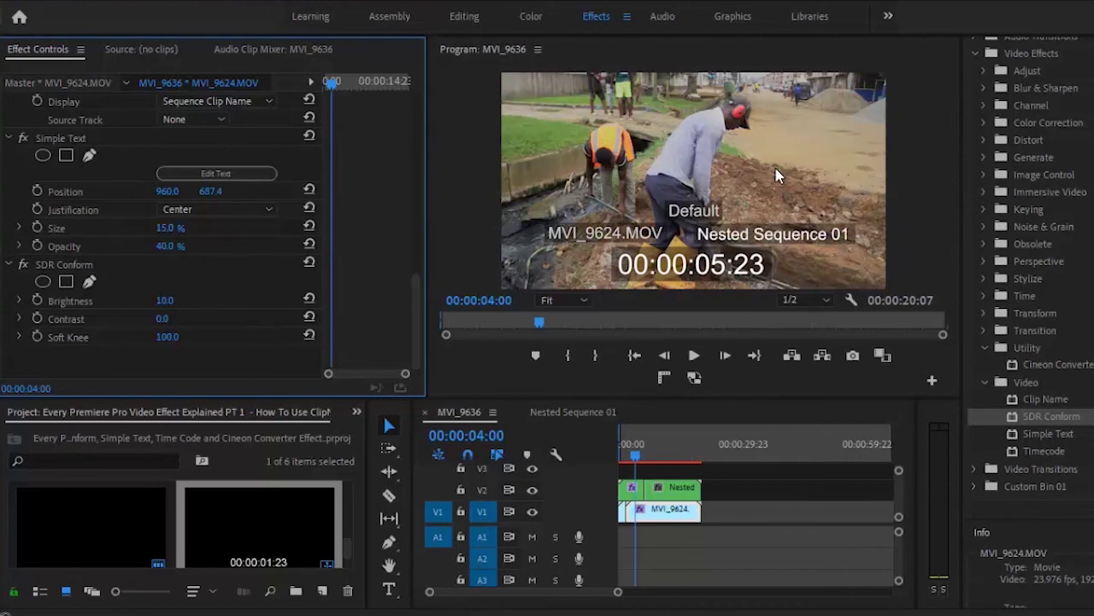
drag(161, 305, 165, 390)
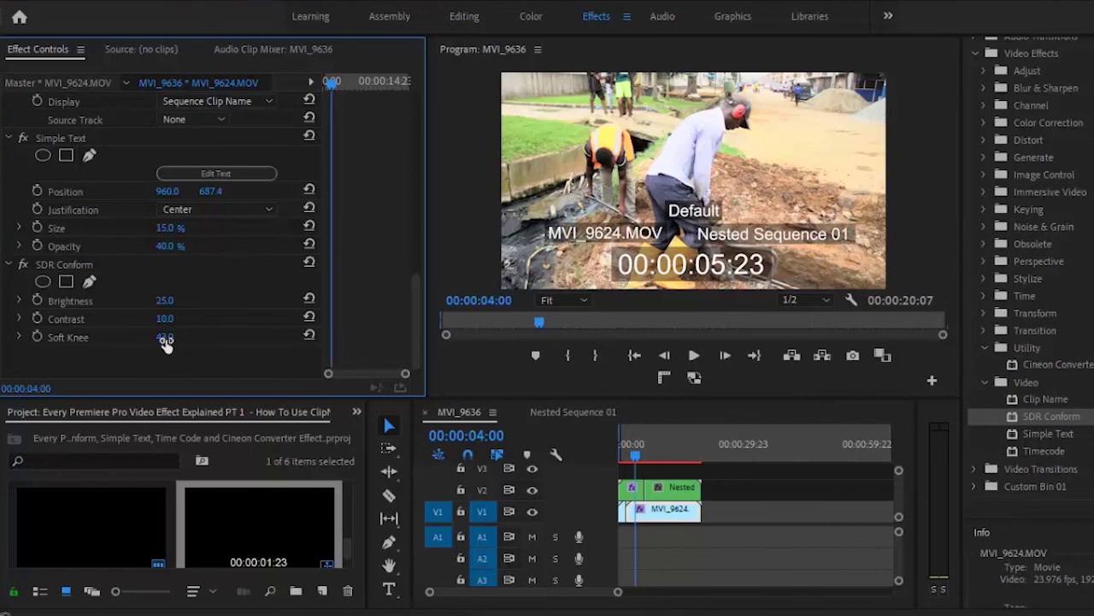
drag(166, 340, 190, 251)
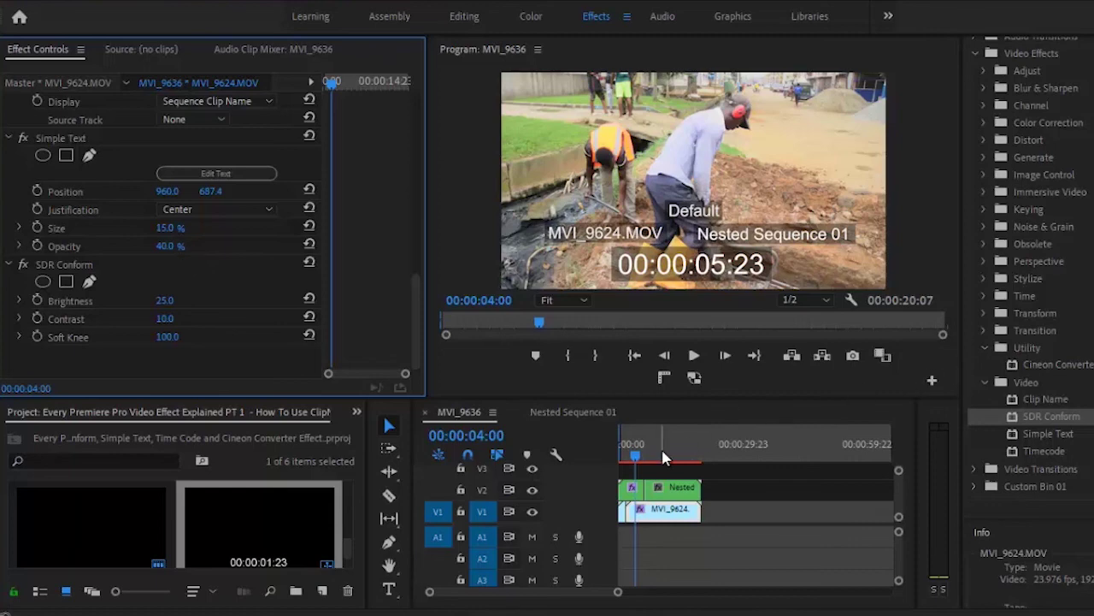
- Collapse the Video and Utility effect folders and expand the Transition folder under Video Effects
click(981, 381)
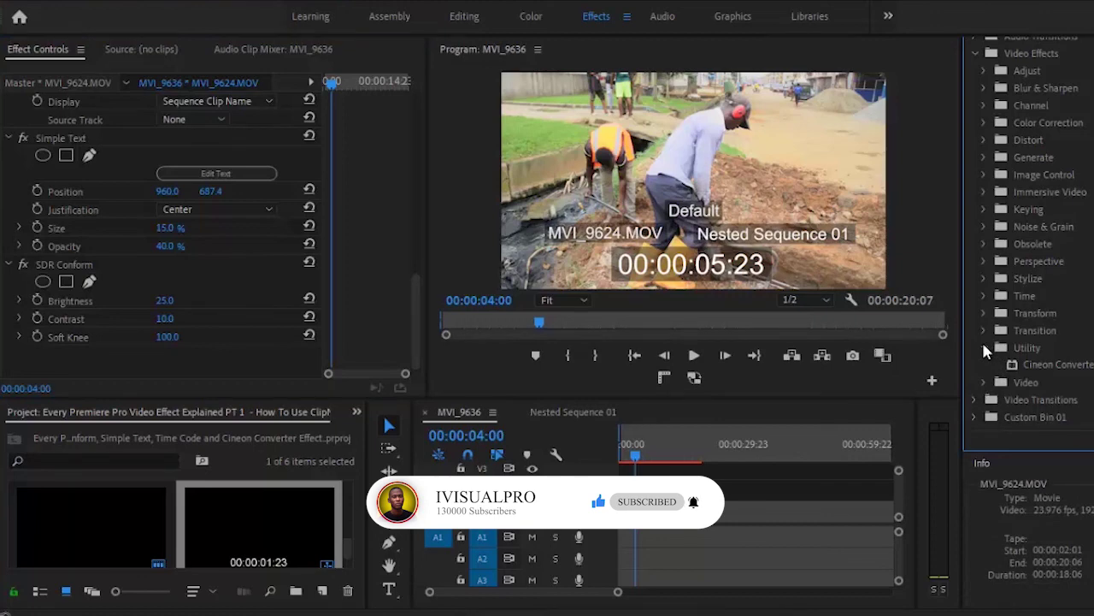
click(984, 346)
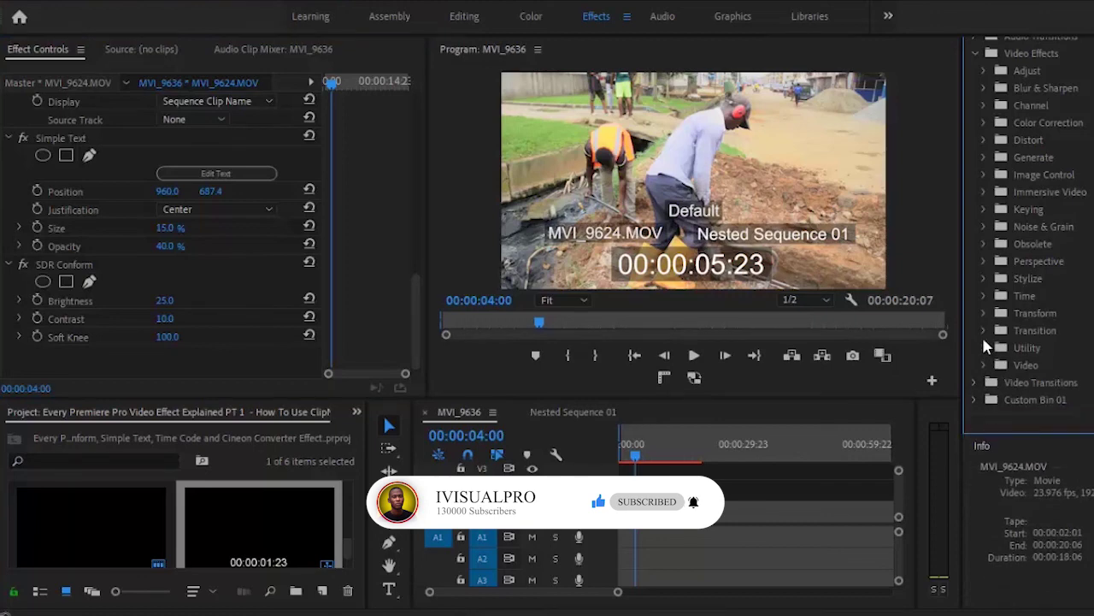
click(983, 331)
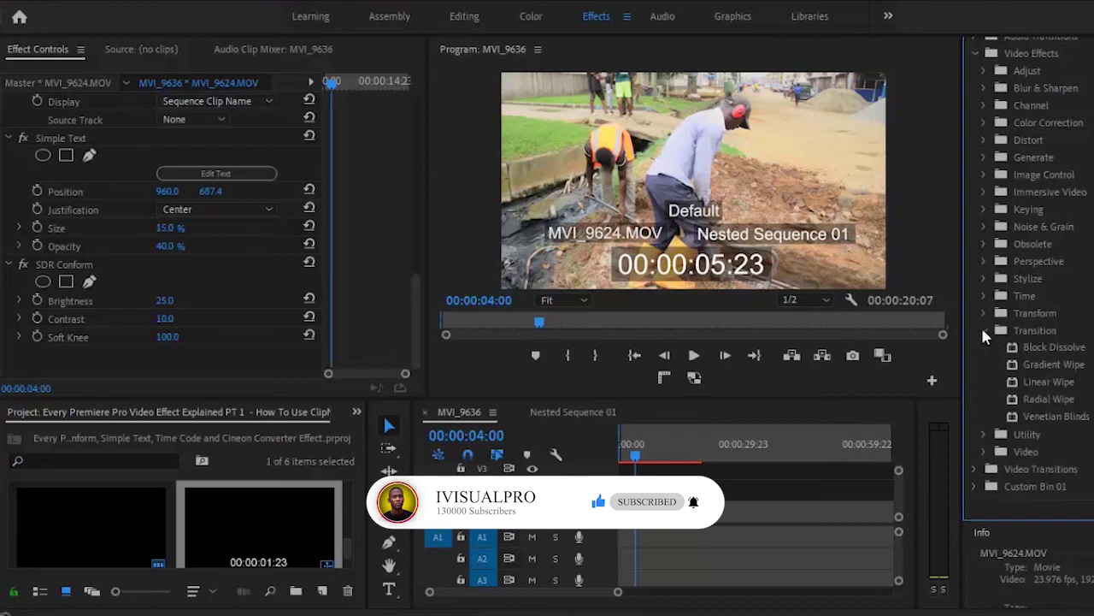